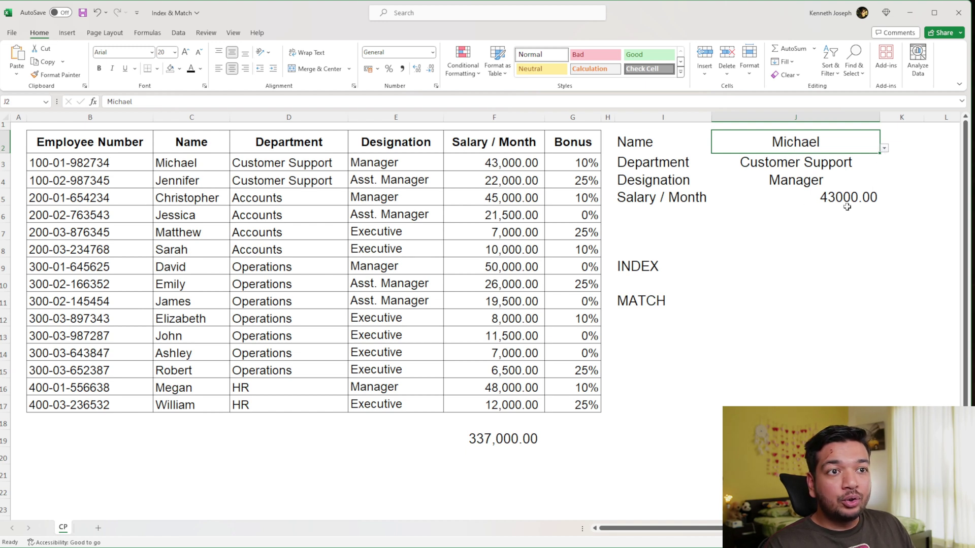
- Choose Michael from the J2 employee-name dropdown on the lookup card
left_click(884, 148)
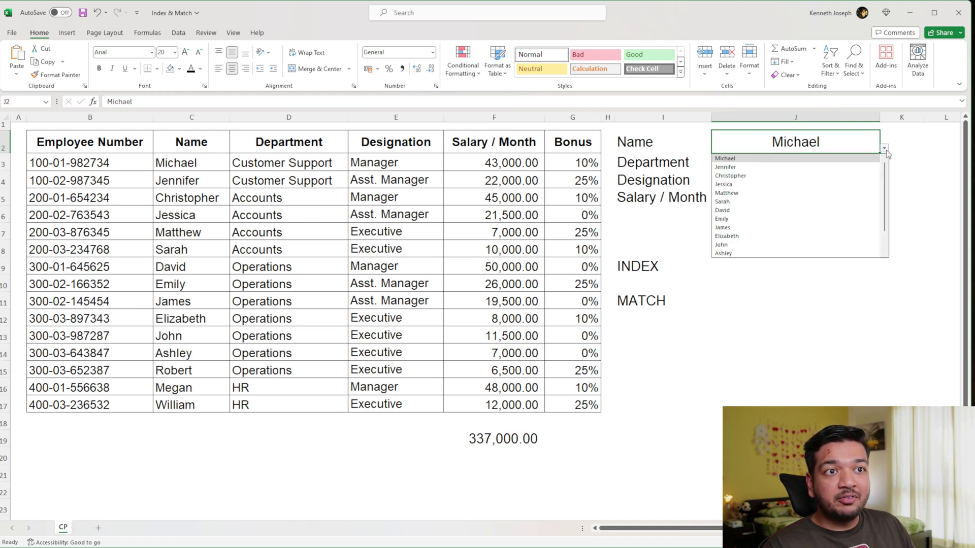
left_click(727, 193)
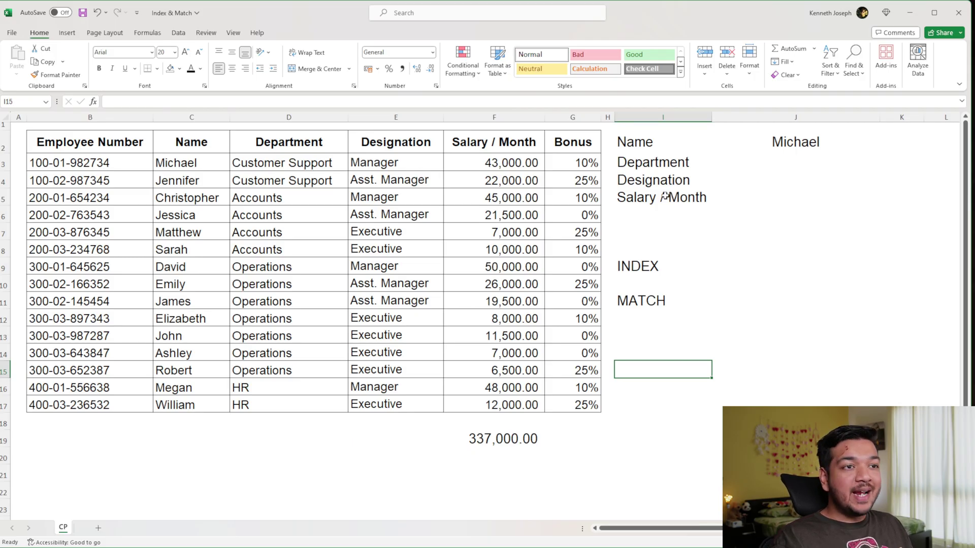
- Point out the four lookup labels, the employee data table, and the INDEX and MATCH labels
left_click_drag(652, 158, 649, 213)
left_click_drag(99, 149, 503, 388)
left_click(656, 266)
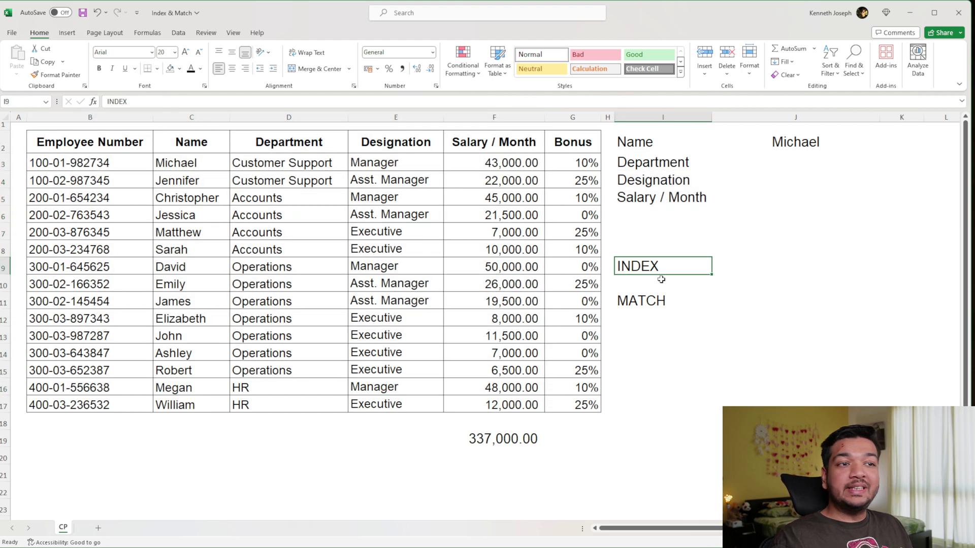
left_click(665, 300)
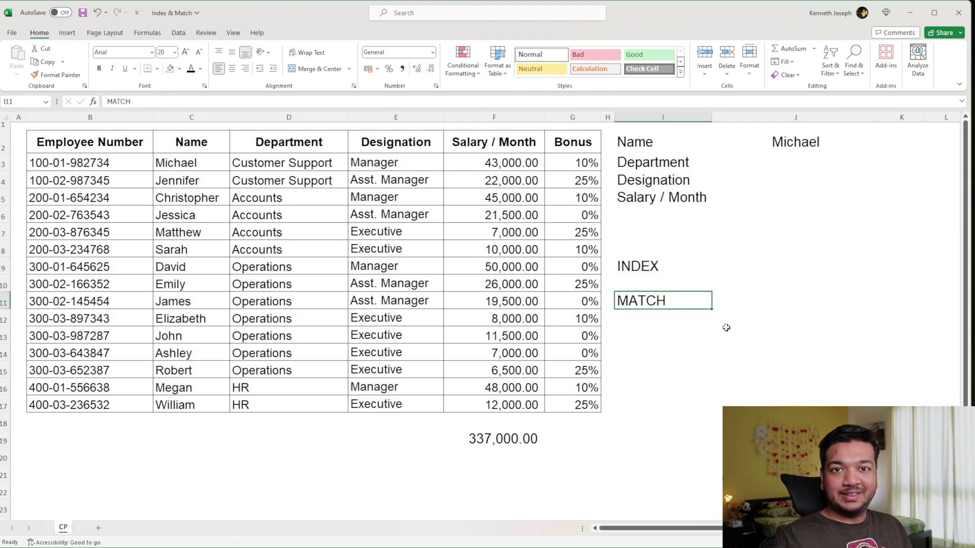
- Start an =INDEX( formula in J9 beside the INDEX label
key("Up")
key("Up")
key("Right")
type("=ind")
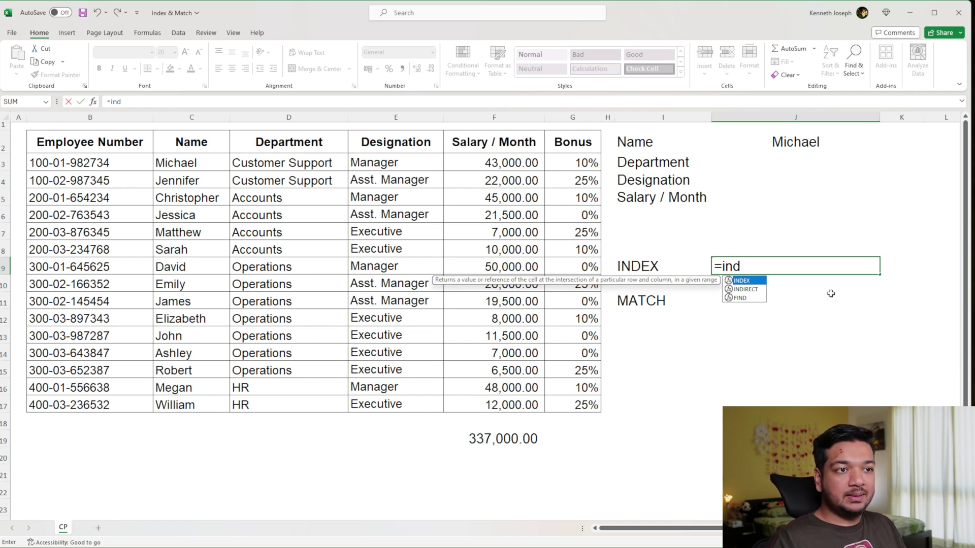
key("Tab")
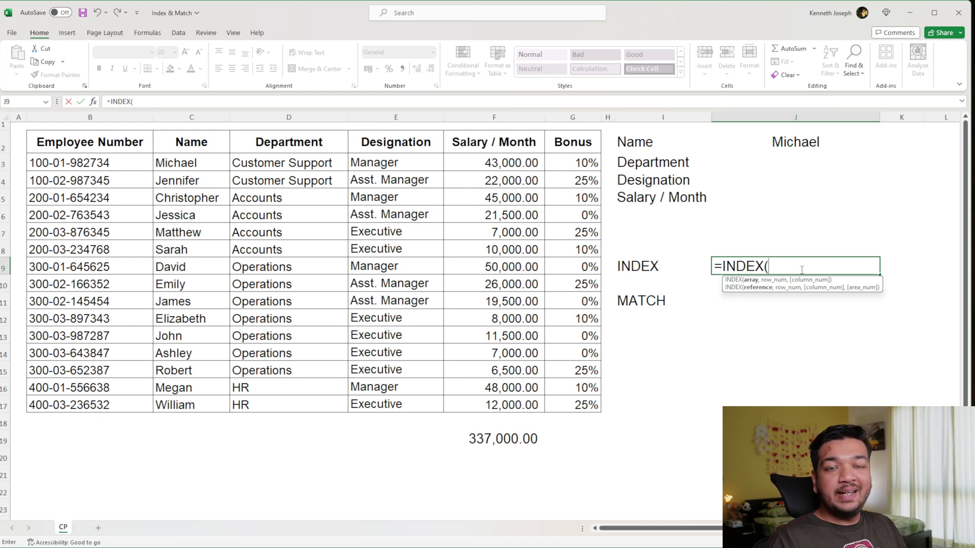
- Complete J9 as =INDEX(D3:E17,3,1), which returns Accounts
left_click_drag(285, 162, 418, 404)
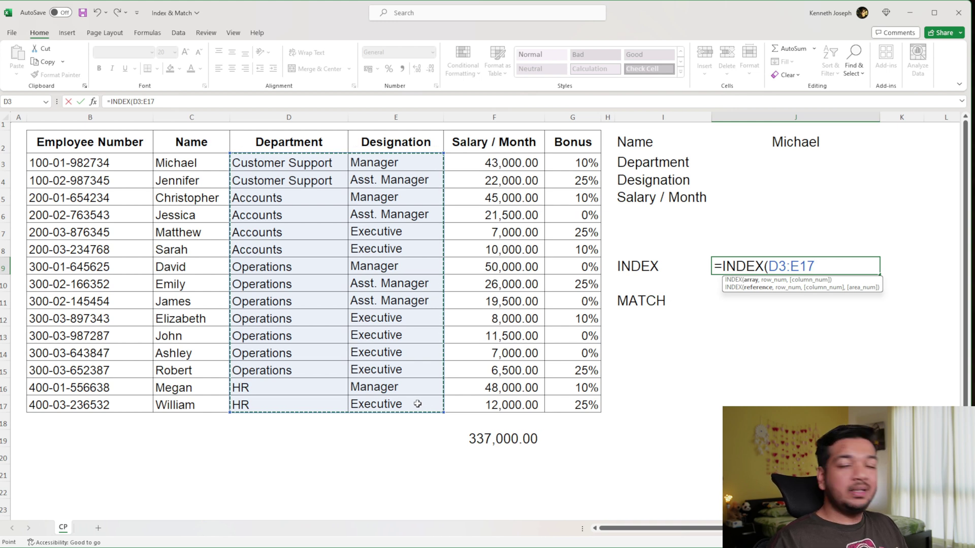
type(",")
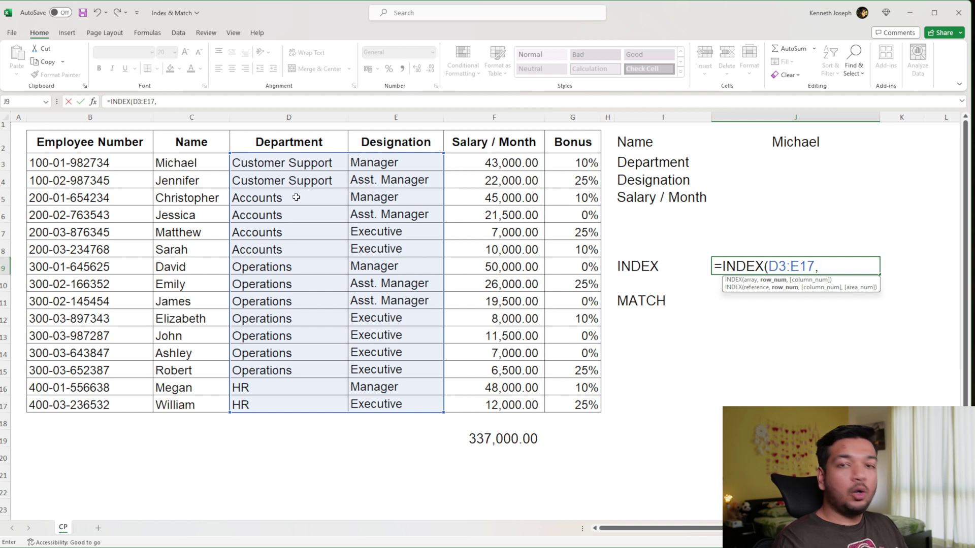
type("3")
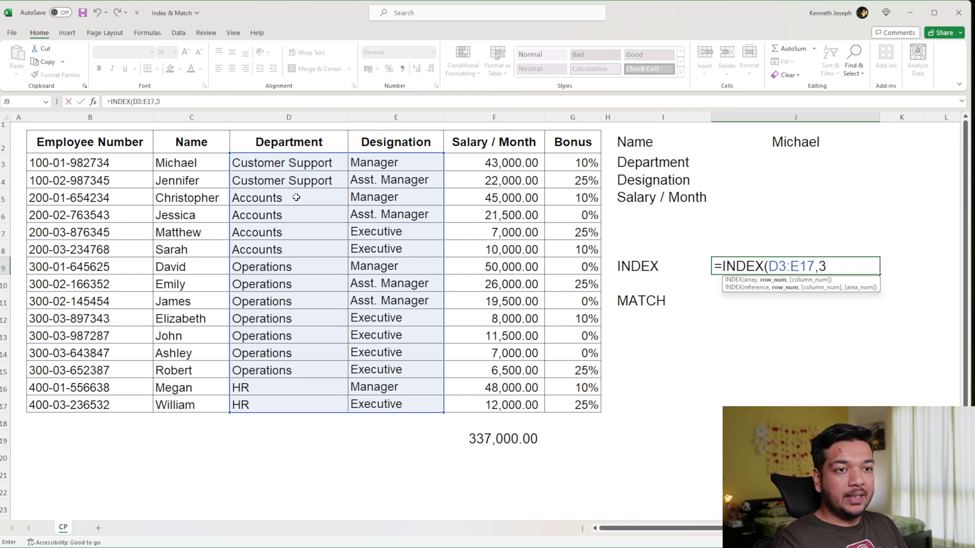
type(",")
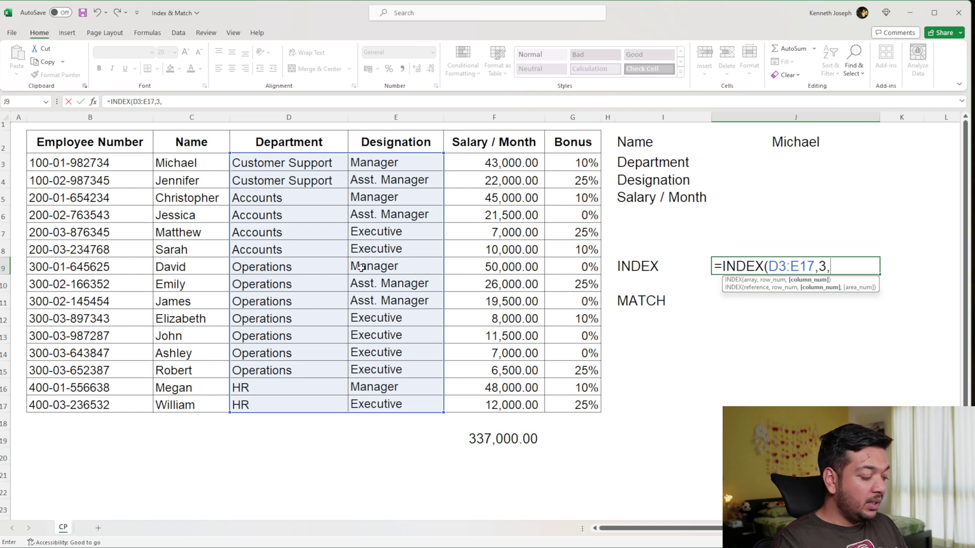
type(")")
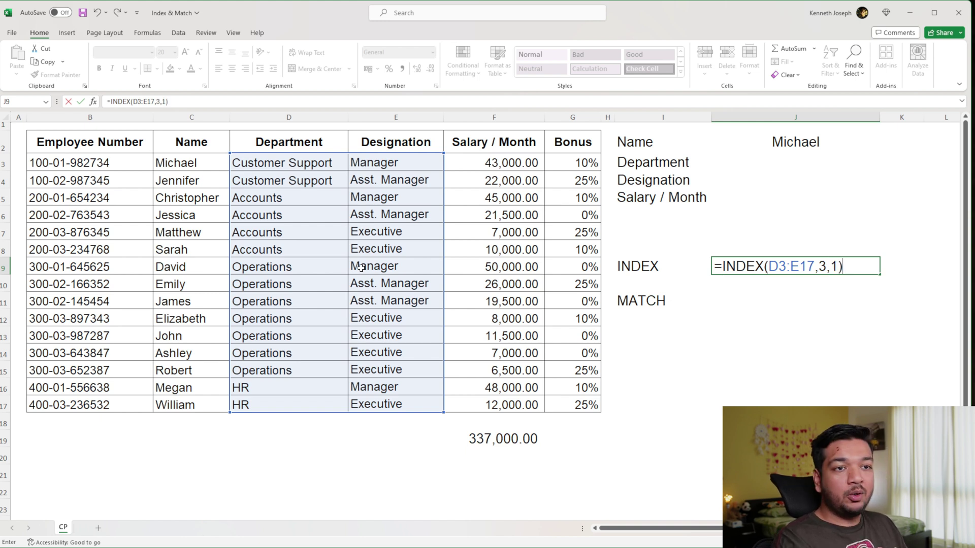
key("Return")
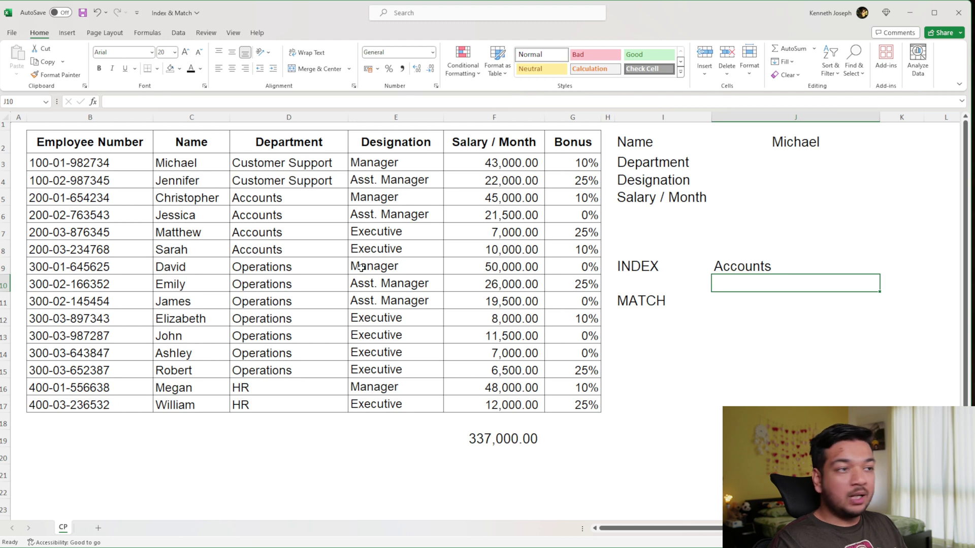
- Change the column argument in J9 to 2 so the formula returns Manager
double_click(796, 259)
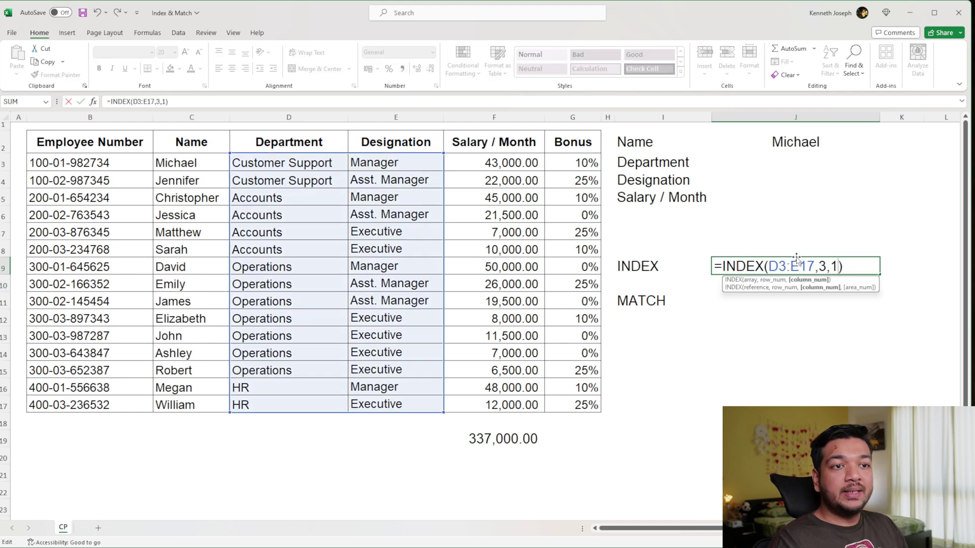
key("BackSpace")
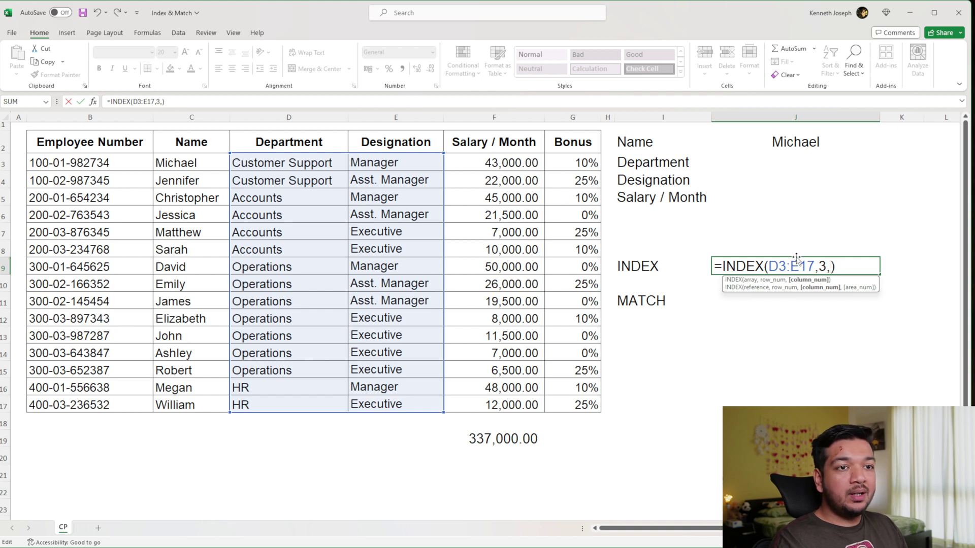
type("2")
key("Return")
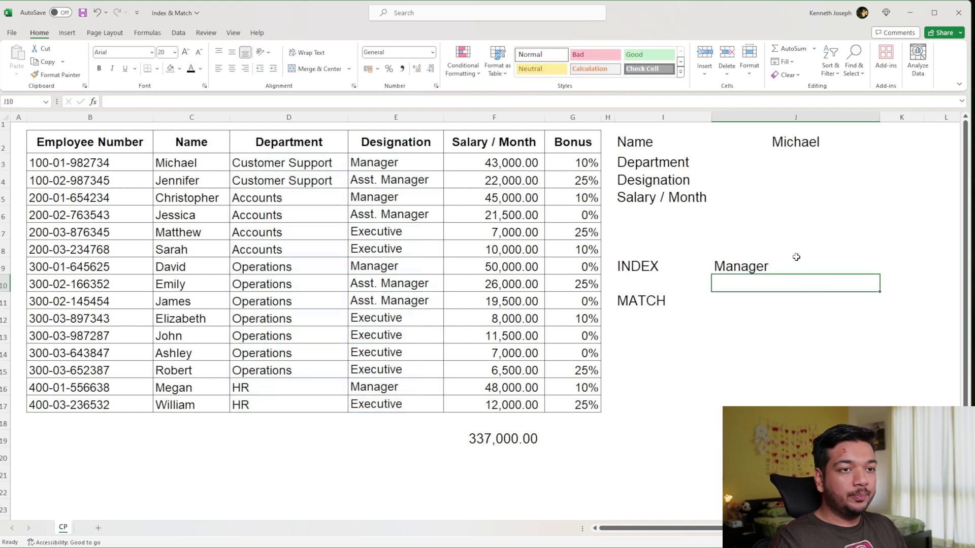
key("Up")
key("Up")
key("Up")
key("Up")
key("Up")
key("Up")
key("Up")
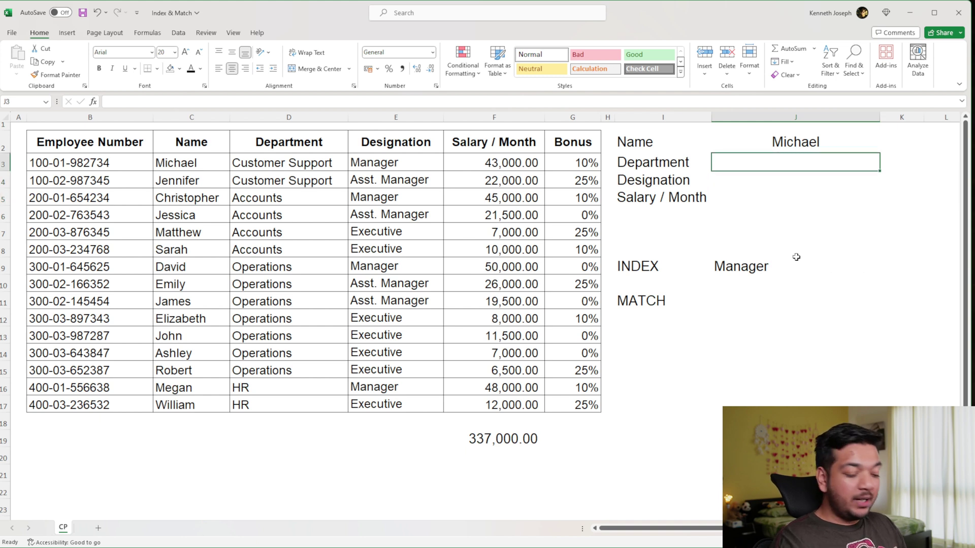
- Enter =INDEX(D3:D17,1) in J3 so Department shows Customer Support
key("Left")
key("Right")
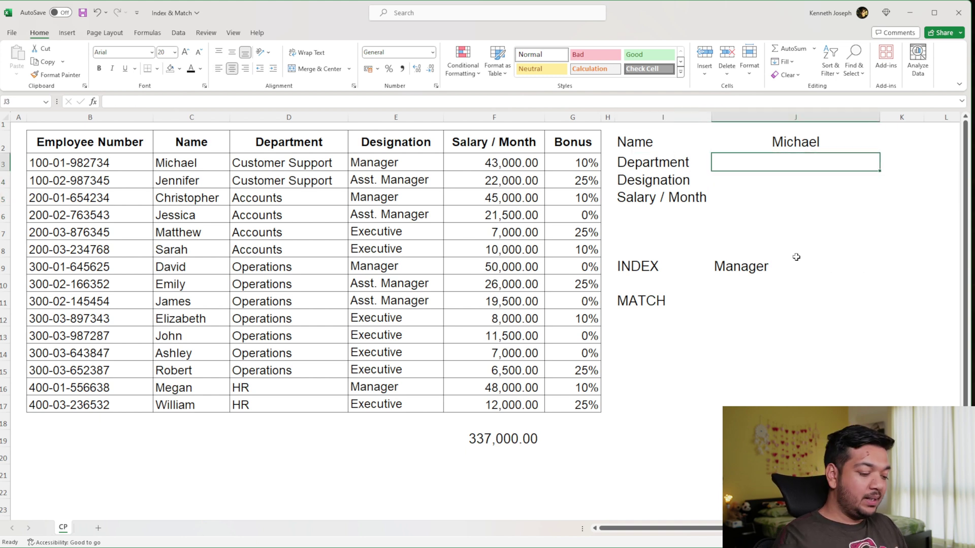
type("=")
type("in")
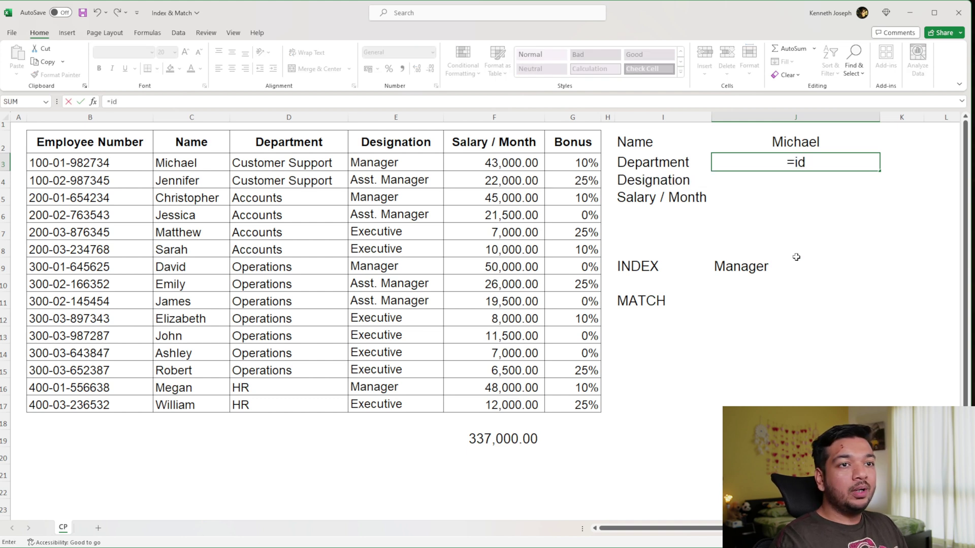
key("Tab")
left_click_drag(306, 166, 279, 407)
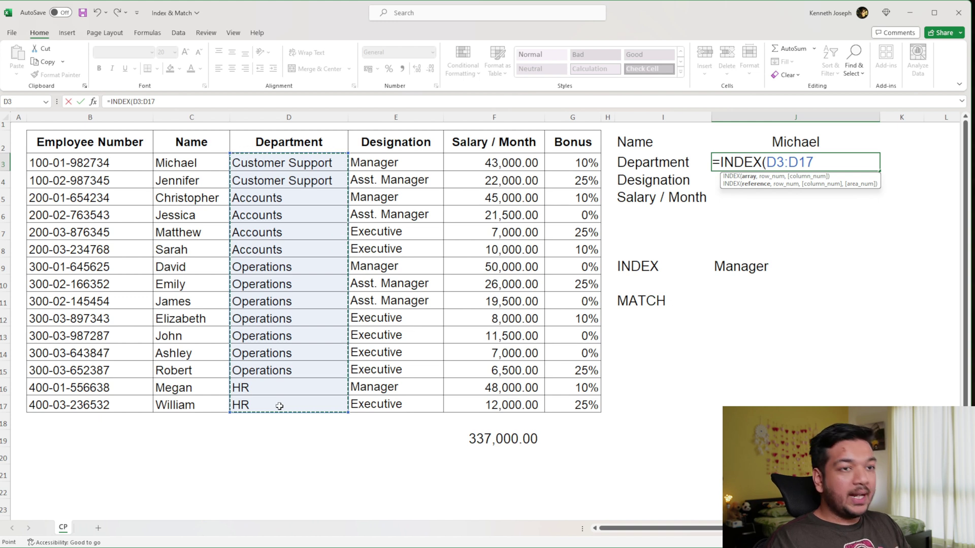
type(",")
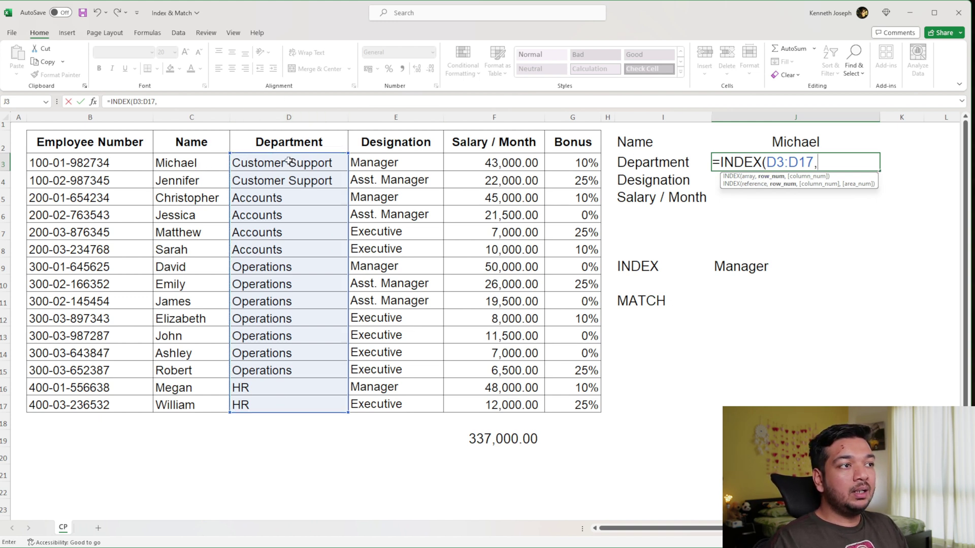
type("1)")
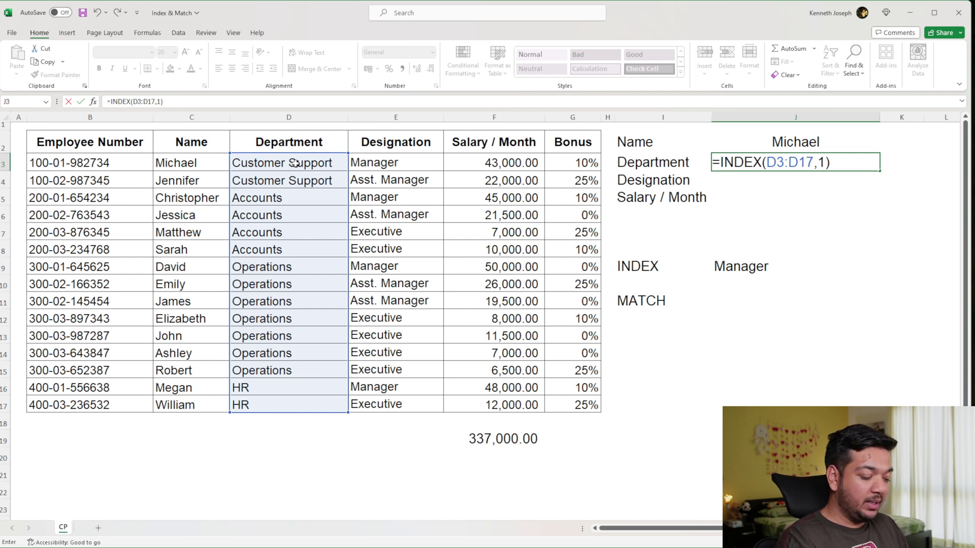
key("Return")
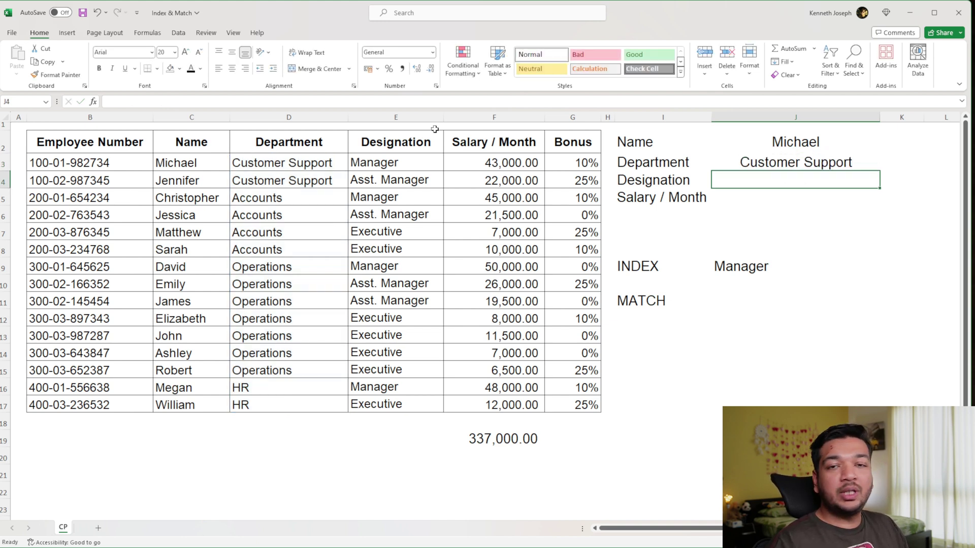
- Switch the card's name to Matthew and highlight his row in the table
left_click(810, 158)
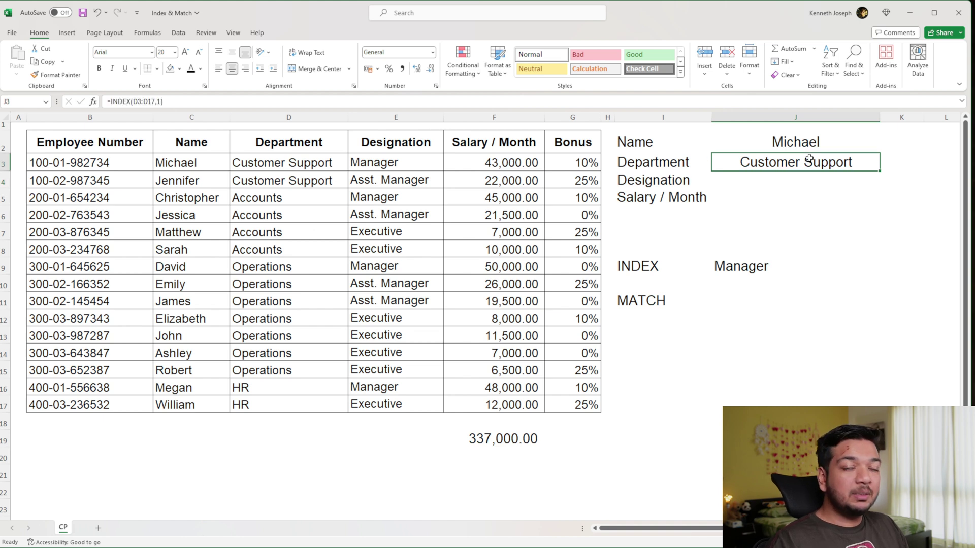
left_click(839, 144)
left_click(884, 148)
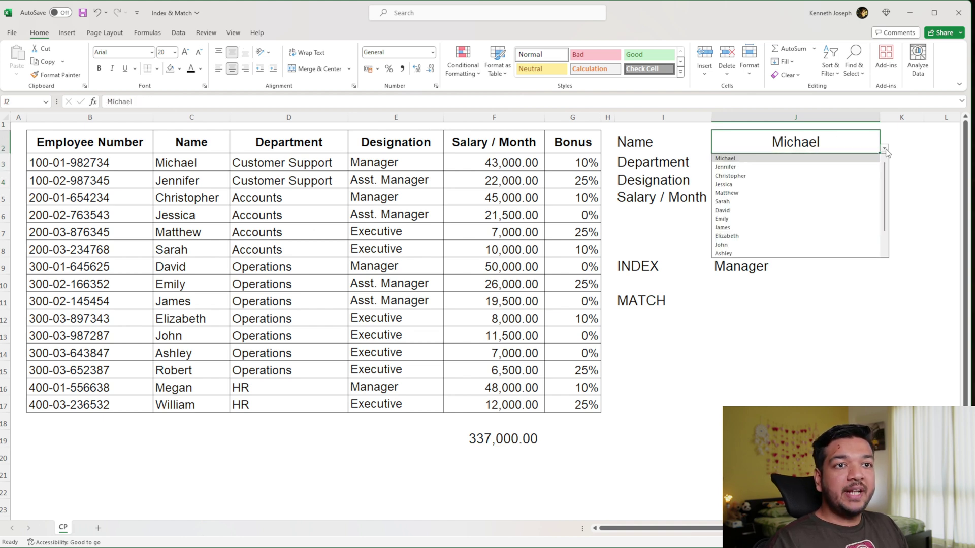
left_click(827, 193)
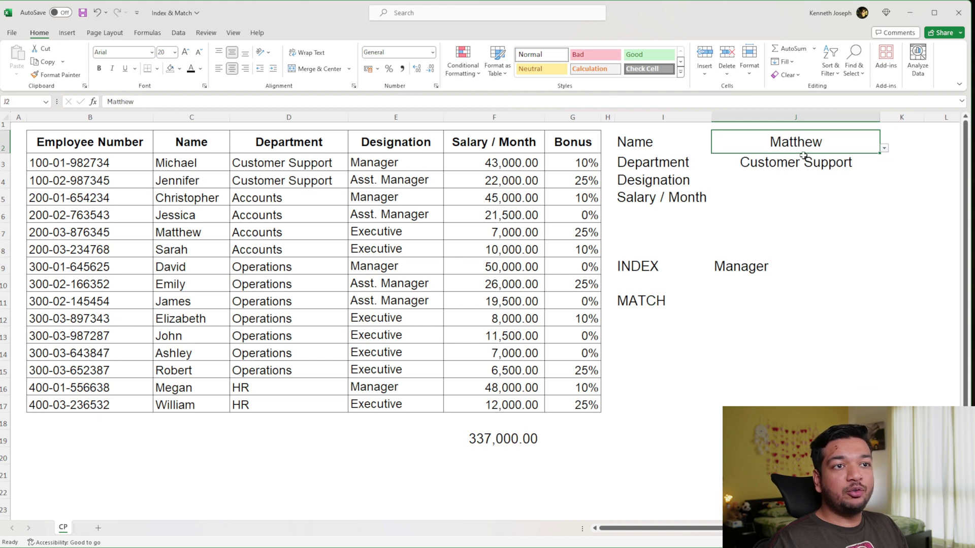
left_click_drag(171, 230, 376, 229)
- Inspect J3's unchanged formula, showing Department still reads Customer Support
left_click(790, 162)
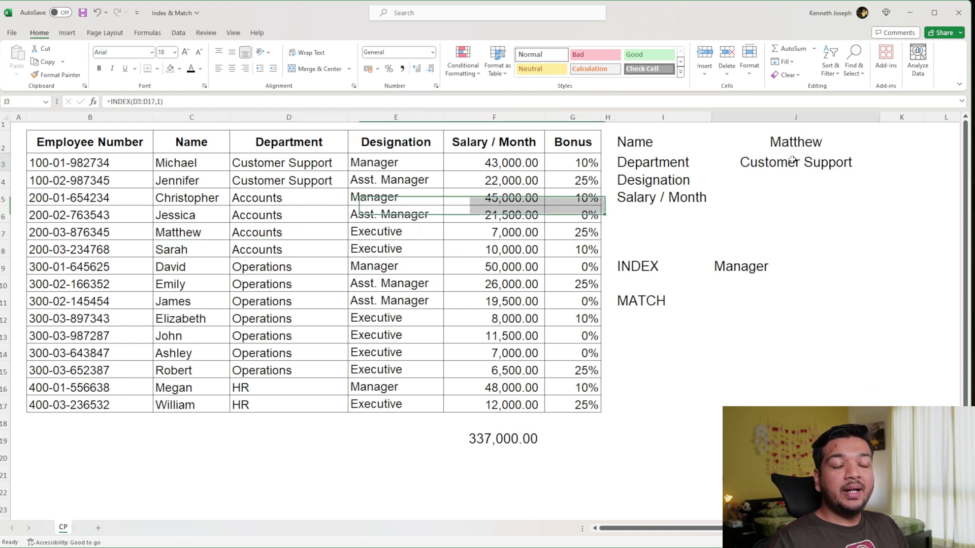
left_click(126, 101)
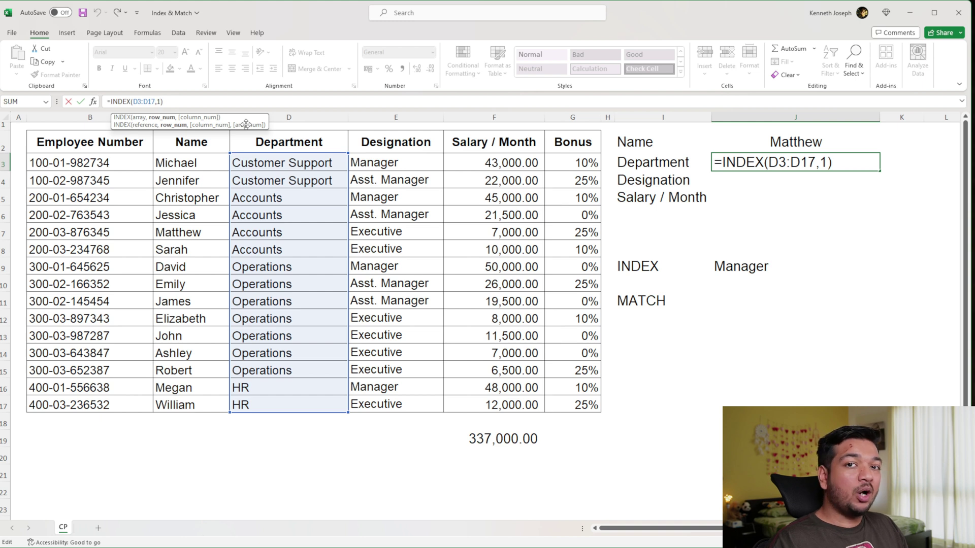
key("ctrl+Return")
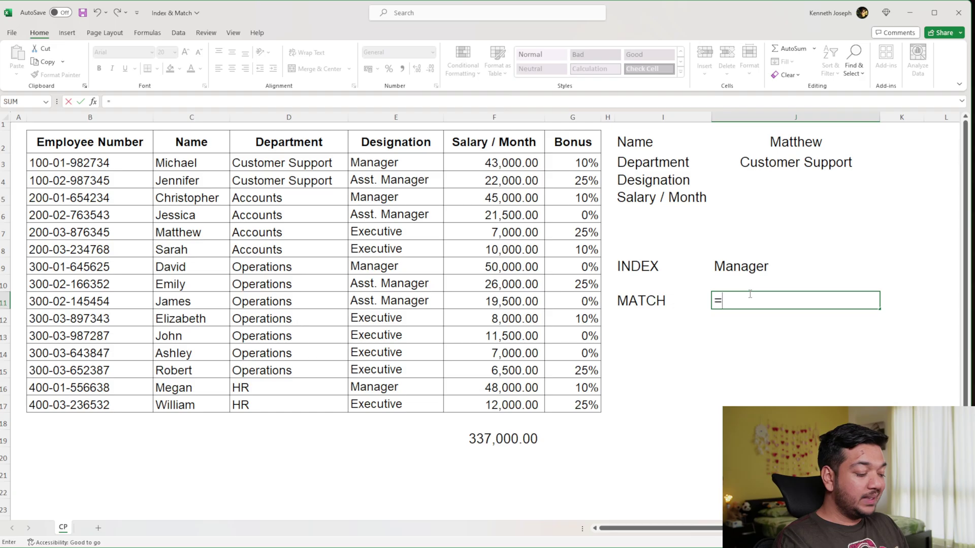
- Enter =MATCH(J2,C3:C17,0) in J11, returning 5 for Matthew
type("tc")
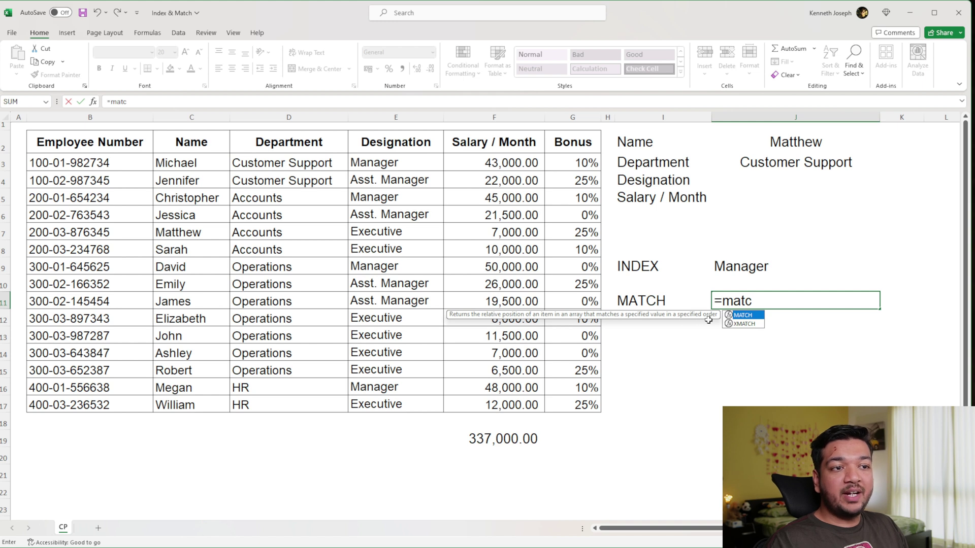
key("Tab")
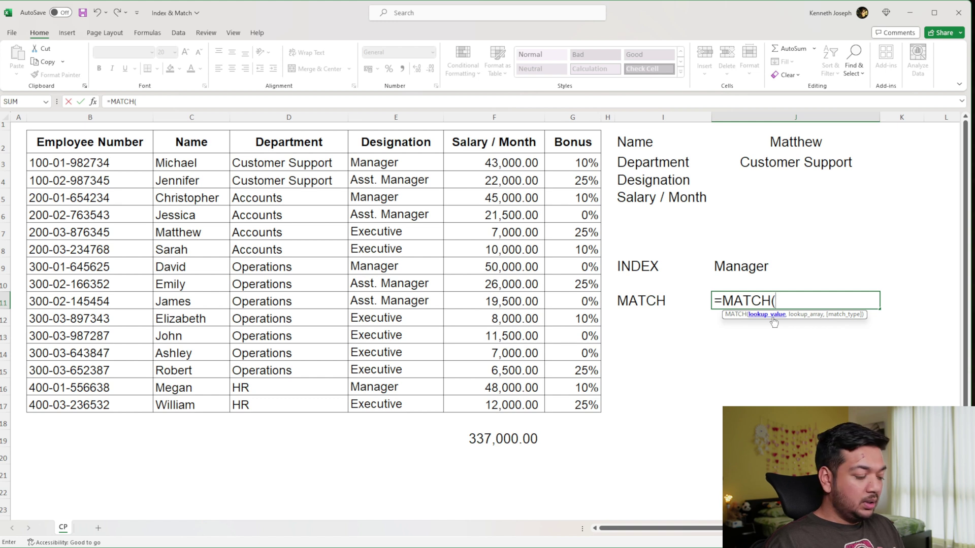
left_click(809, 145)
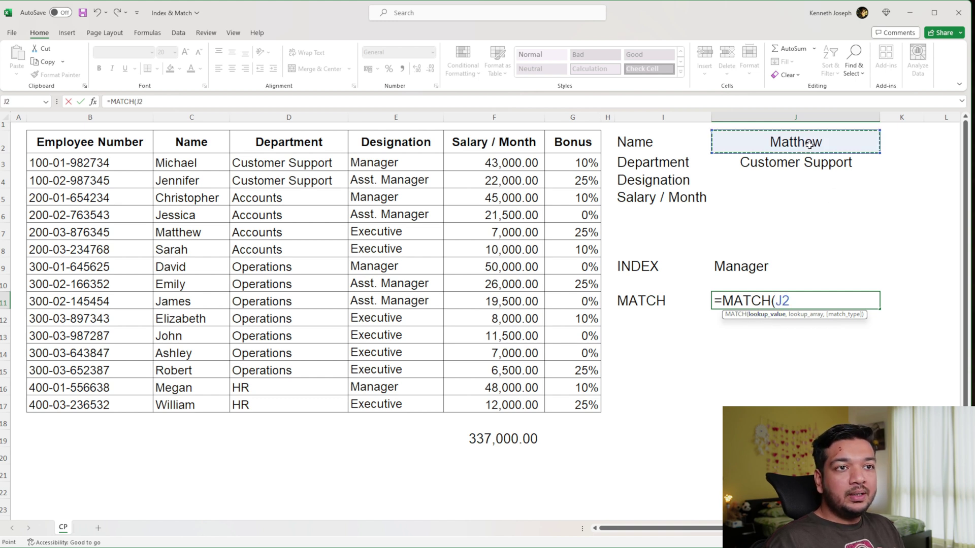
type(",")
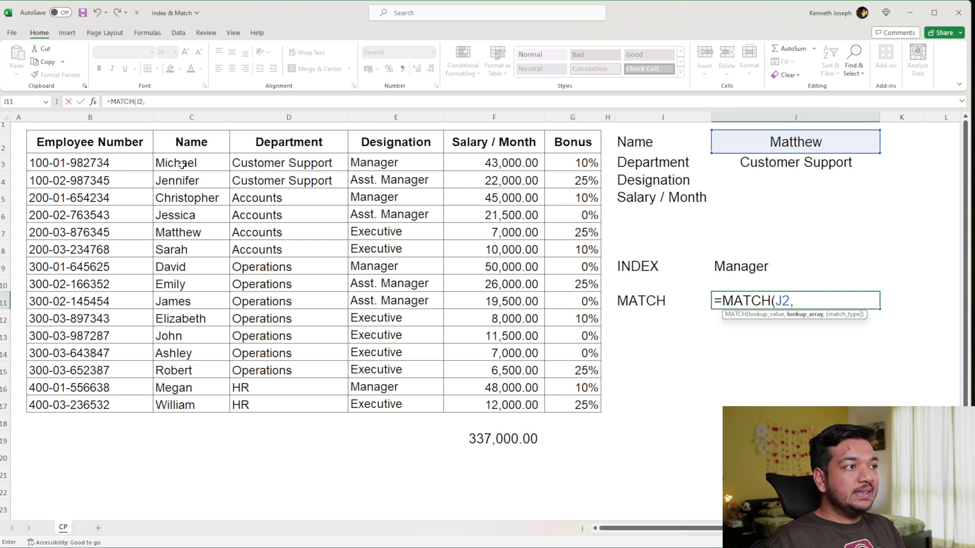
left_click_drag(181, 164, 160, 409)
type(",")
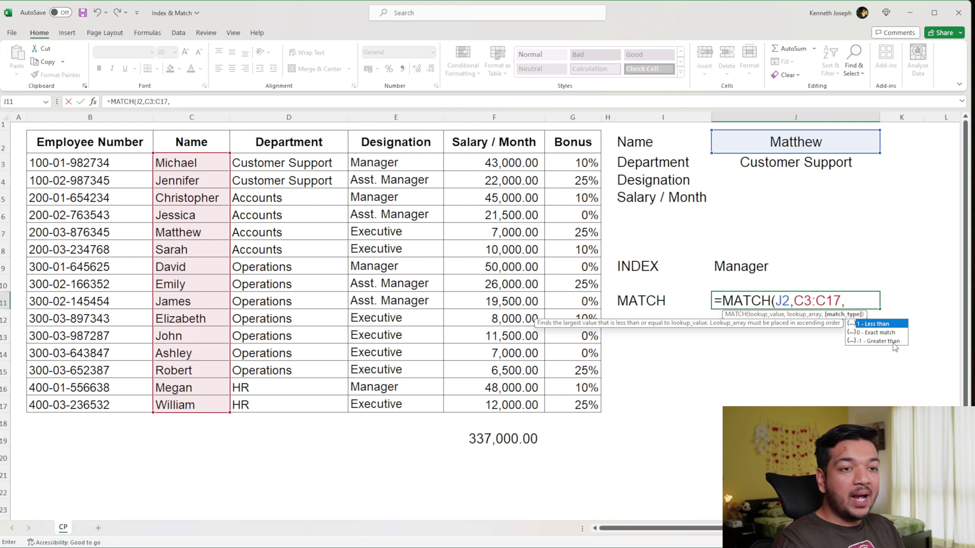
type("0")
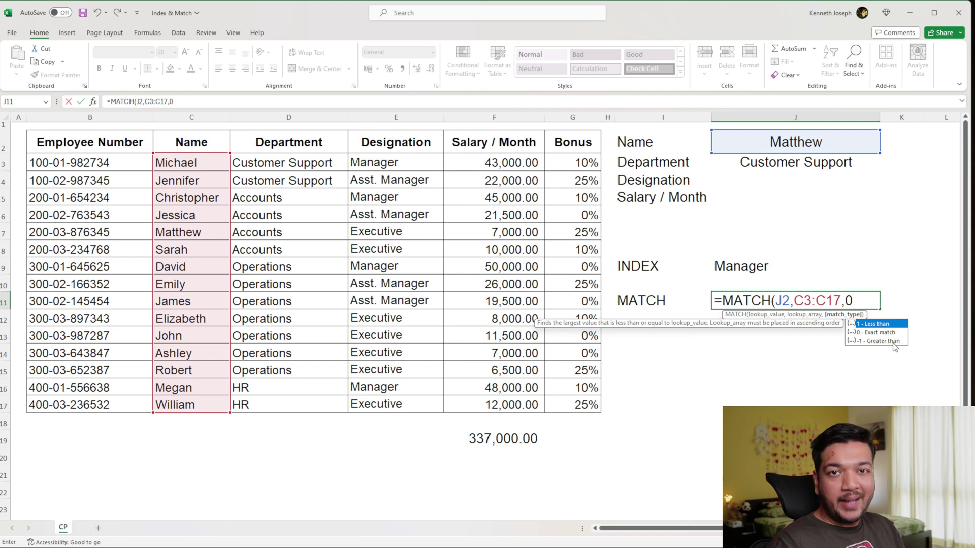
type(")")
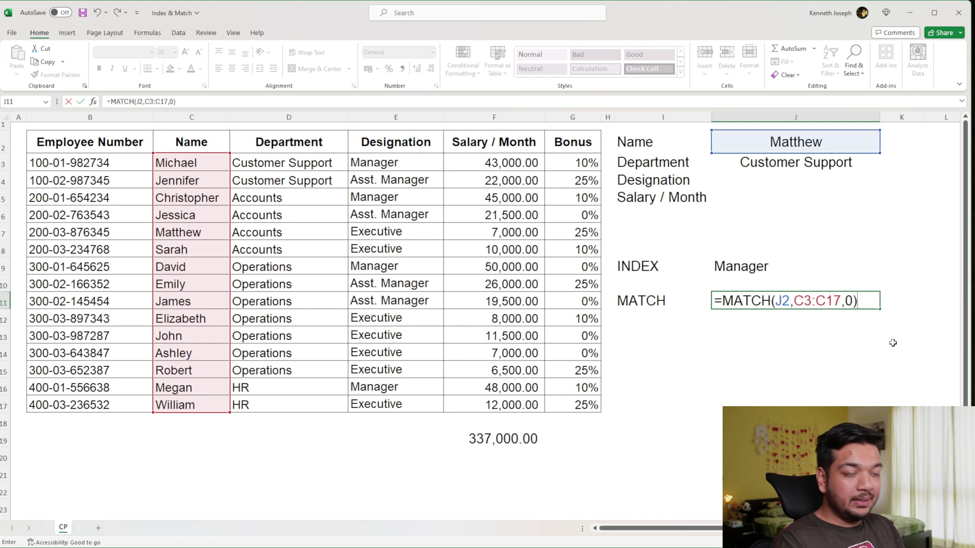
key("ctrl+Return")
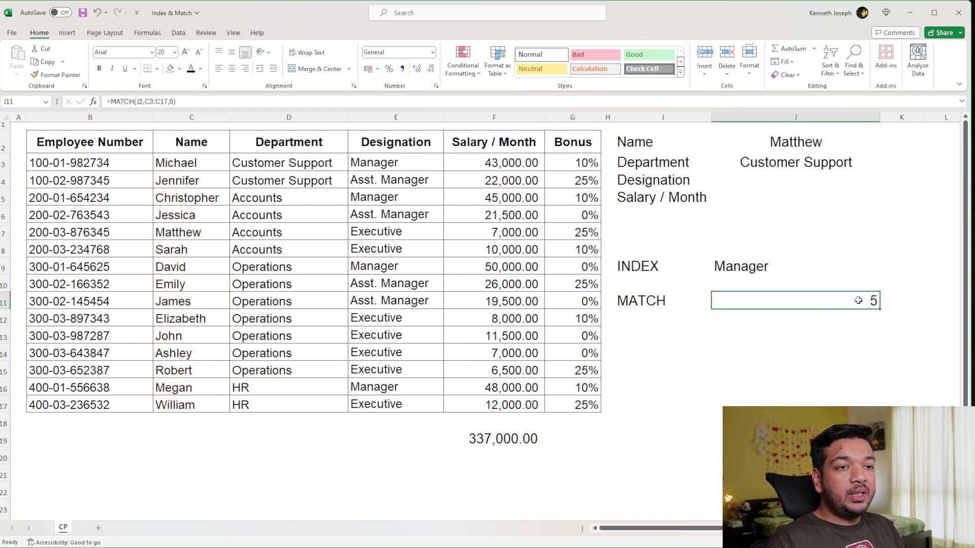
- Set the card's name to Michael and check the MATCH result in J11
left_click(827, 150)
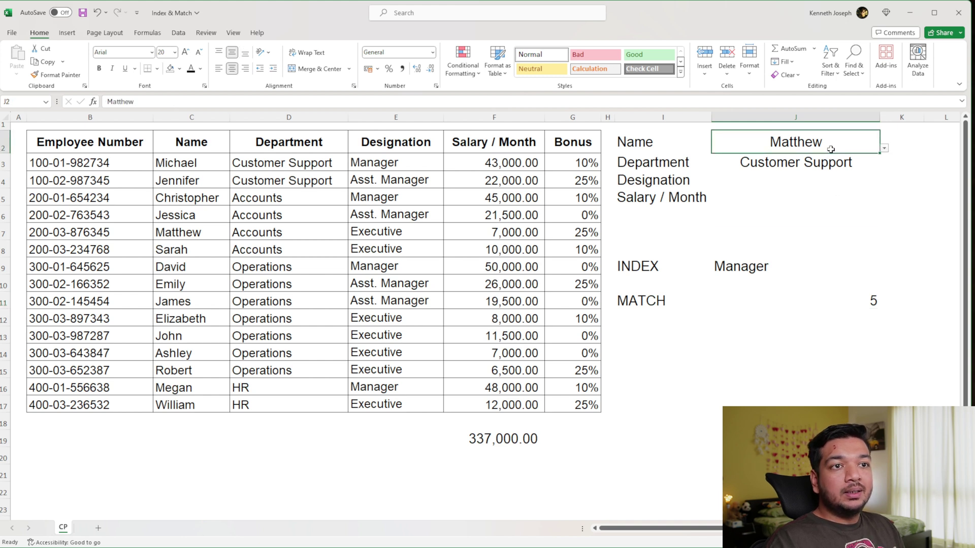
left_click(885, 148)
left_click(853, 158)
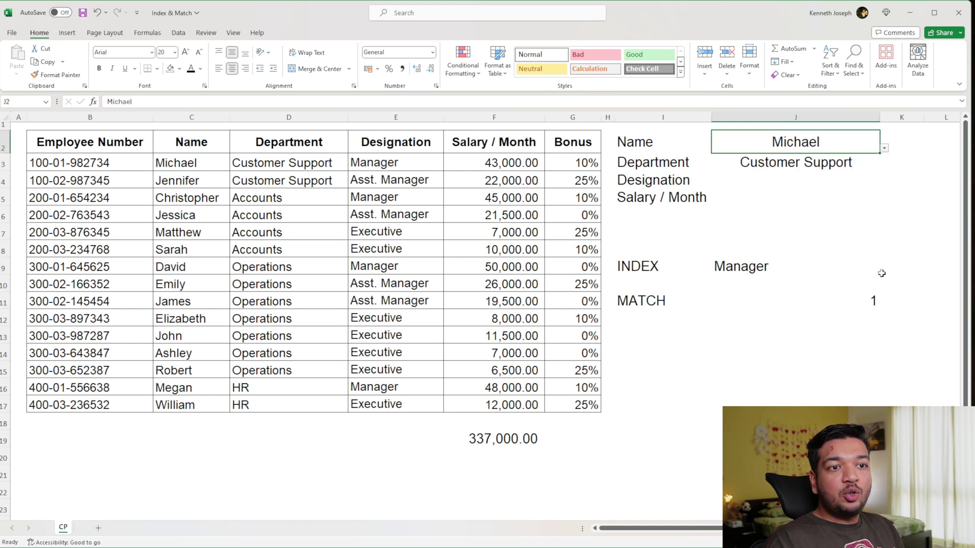
left_click(846, 305)
- Switch the name to Ashley and confirm J11 shows 12, matching her row C14
left_click(837, 146)
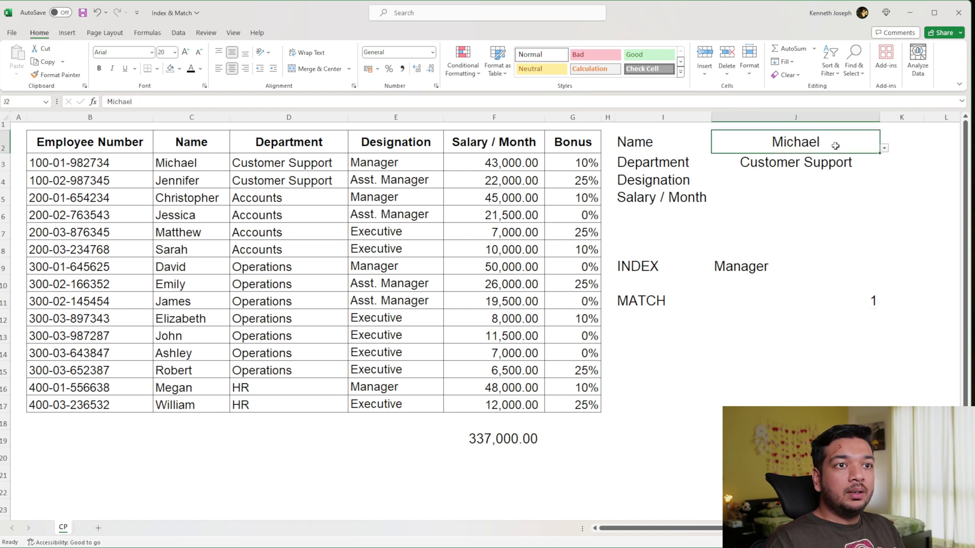
left_click(884, 147)
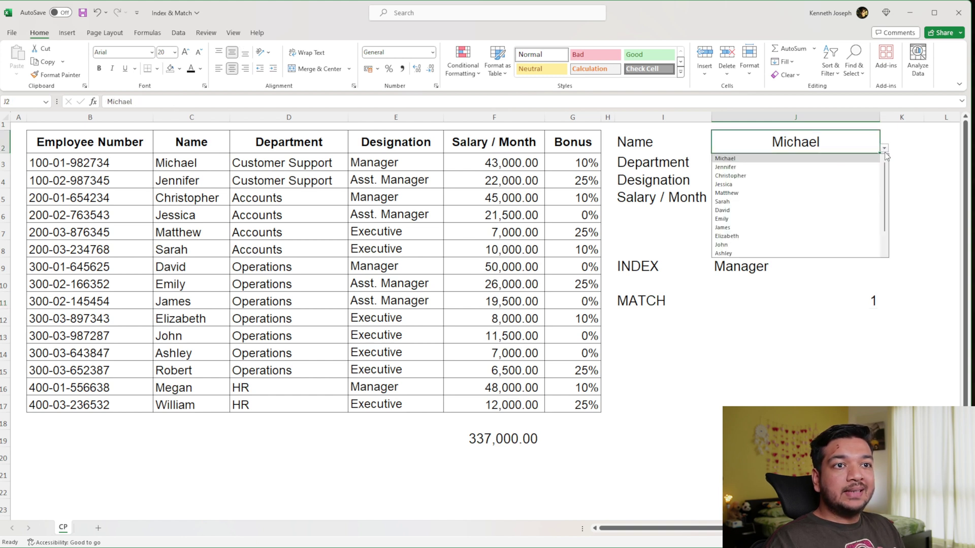
left_click(814, 253)
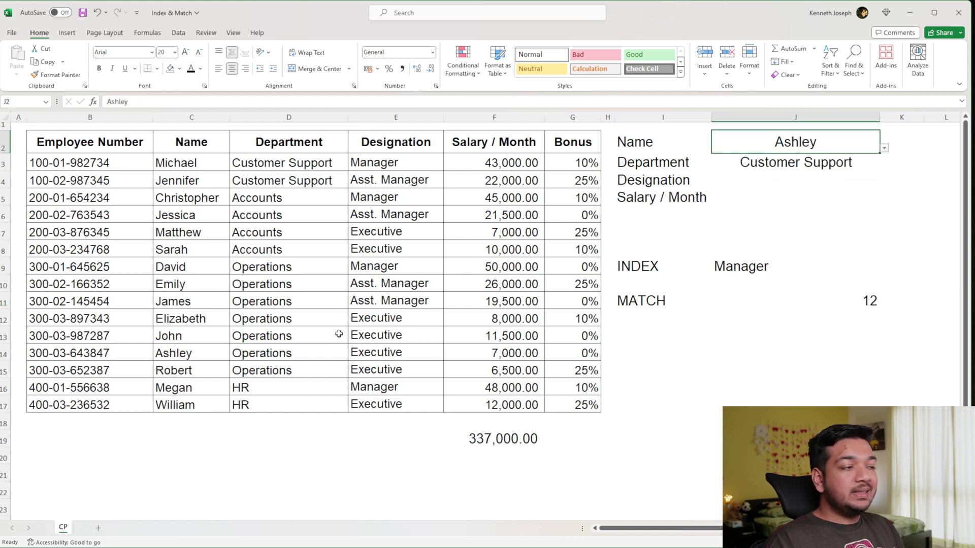
left_click(192, 354)
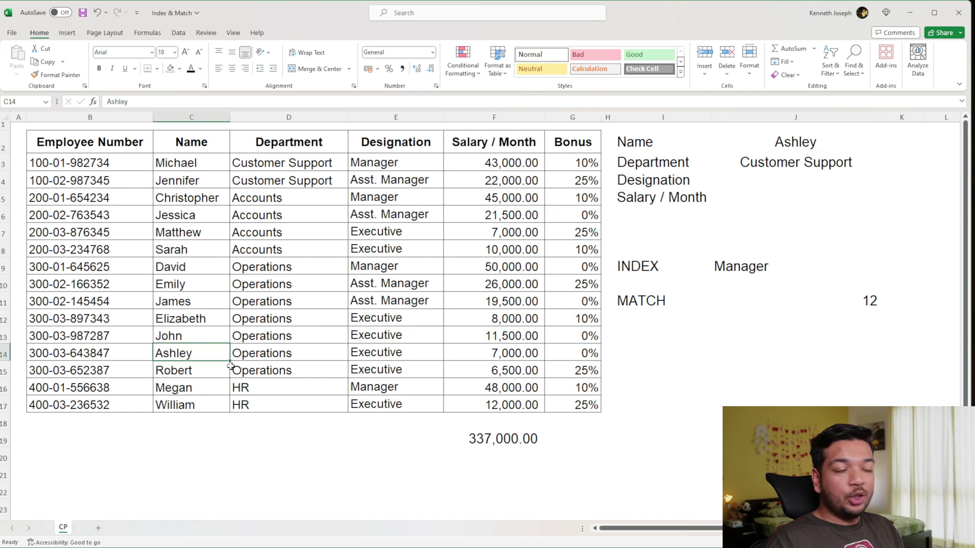
left_click(831, 301)
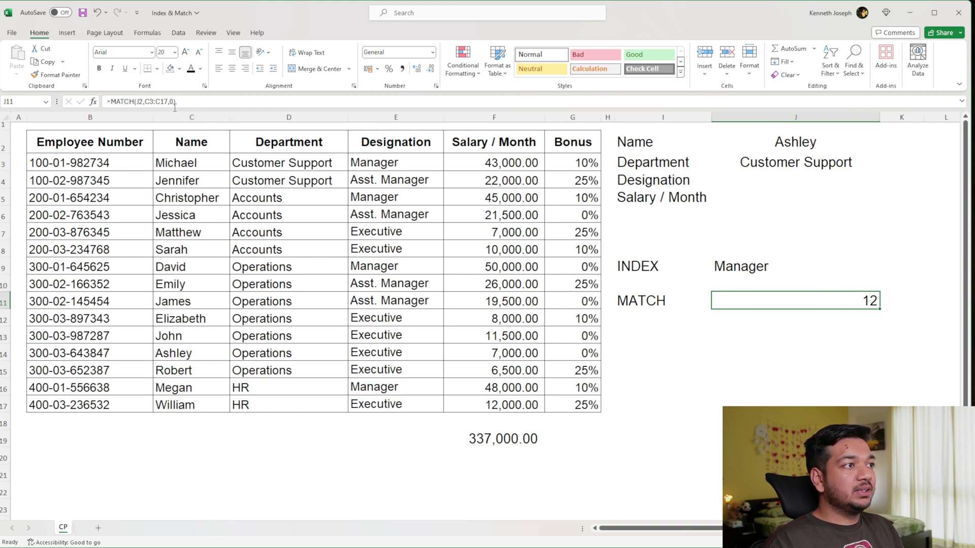
- Paste MATCH(J2,C3:C17,0) over the row number in J3, returning Operations for Ashley
left_click_drag(176, 102, 115, 102)
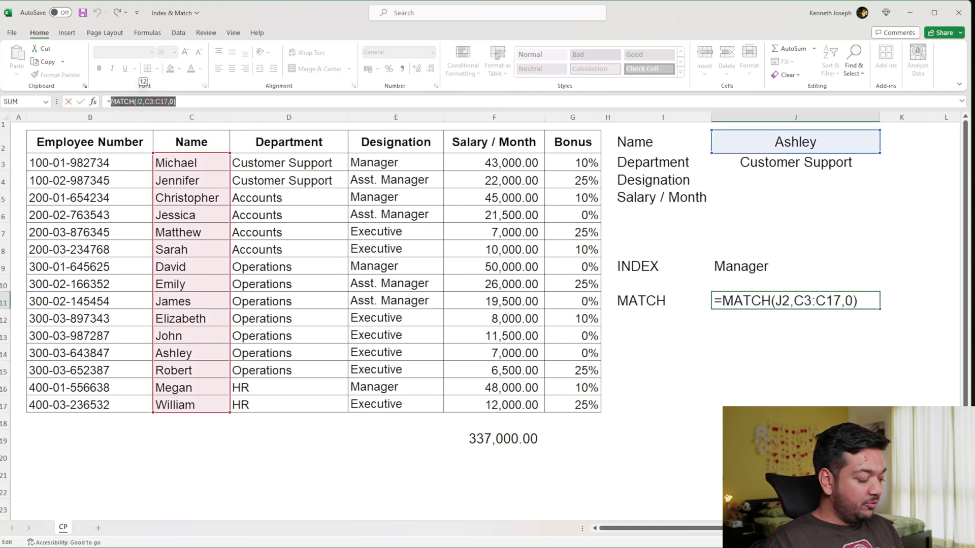
left_click(841, 162)
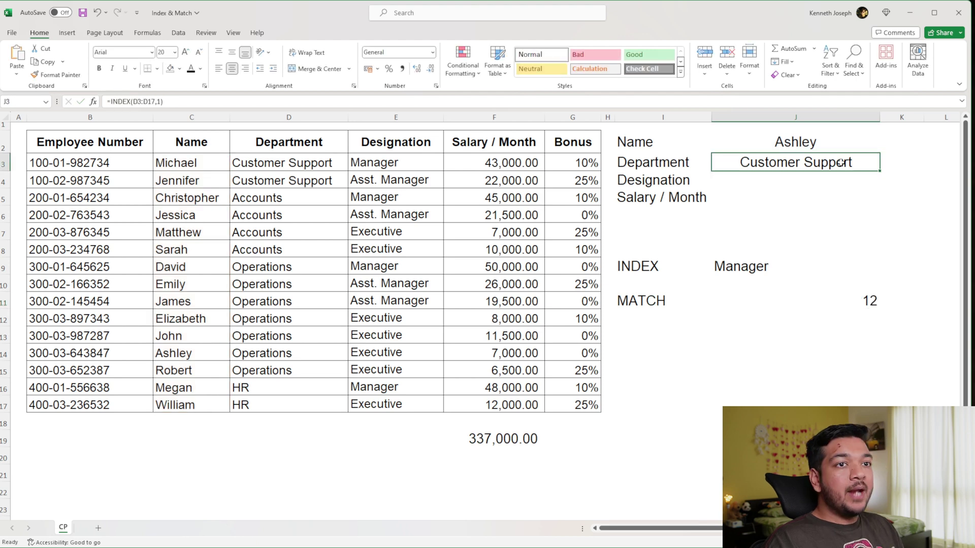
left_click(160, 102)
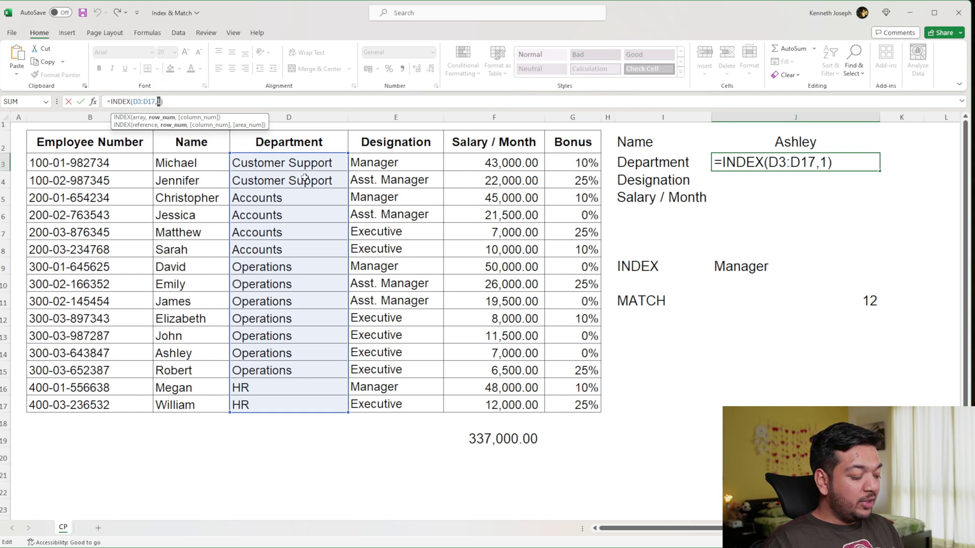
type("MATCH(J2,C3:C17,0)")
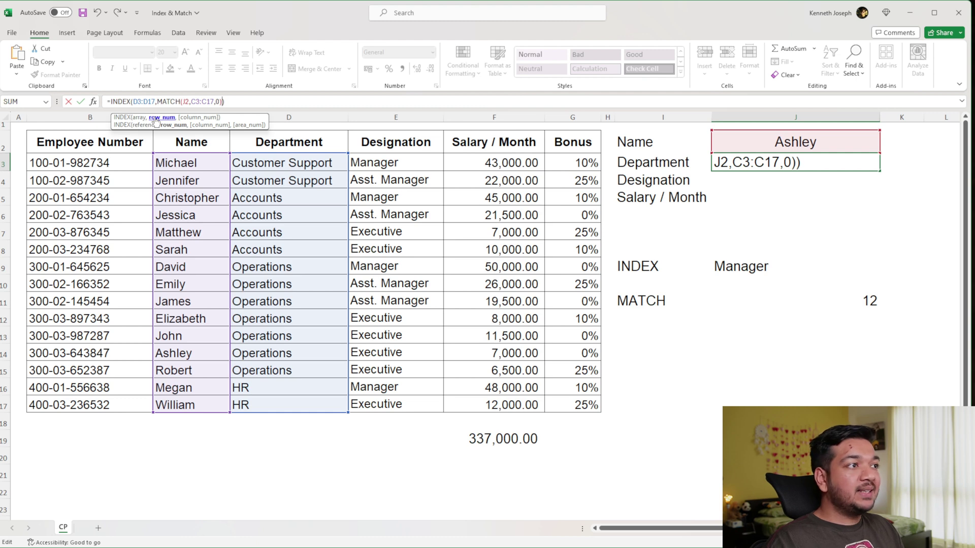
key("Return")
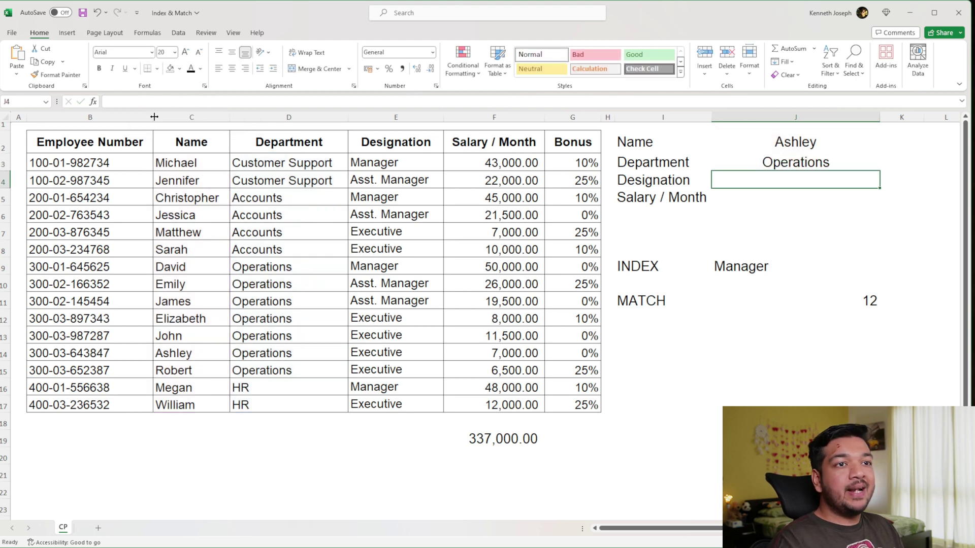
left_click(770, 159)
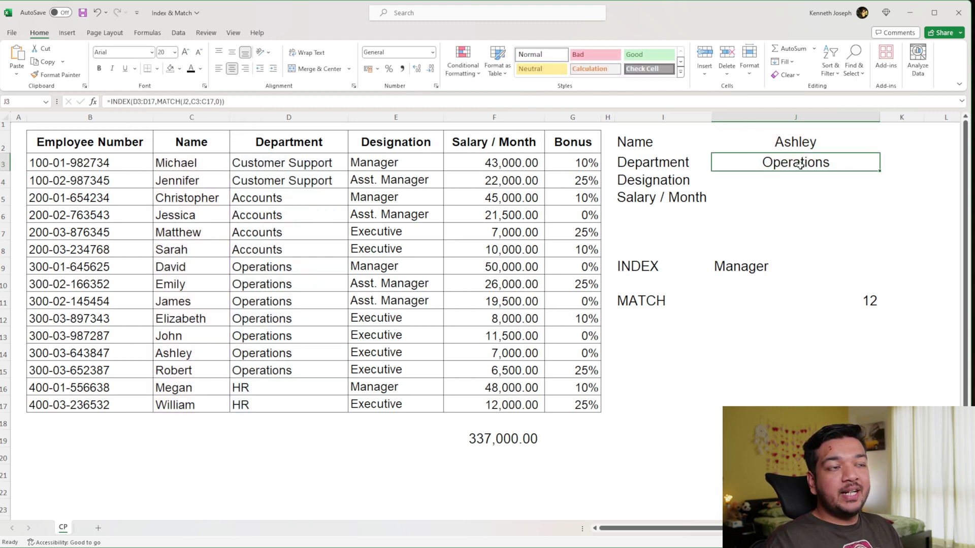
- Switch the card's name to Michael, then to Sarah
left_click(847, 139)
left_click(884, 148)
left_click(841, 161)
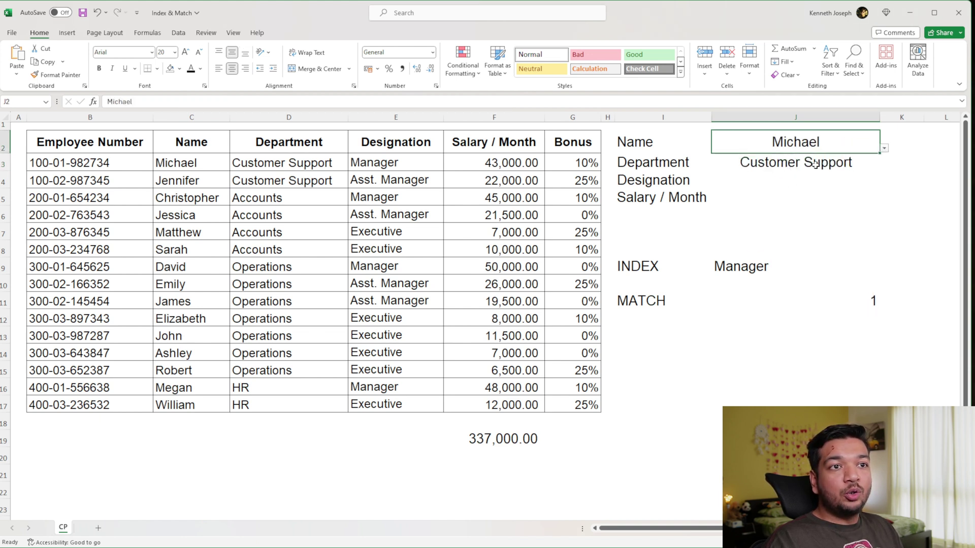
left_click(884, 148)
left_click(820, 199)
- Paste the Department lookup into J4 and retarget its returned range to column E3:E17
key("Down")
key("Down")
type("=INDEX($D$3:$D$17,MATCH($J$2,$C$3:$C$17,0))")
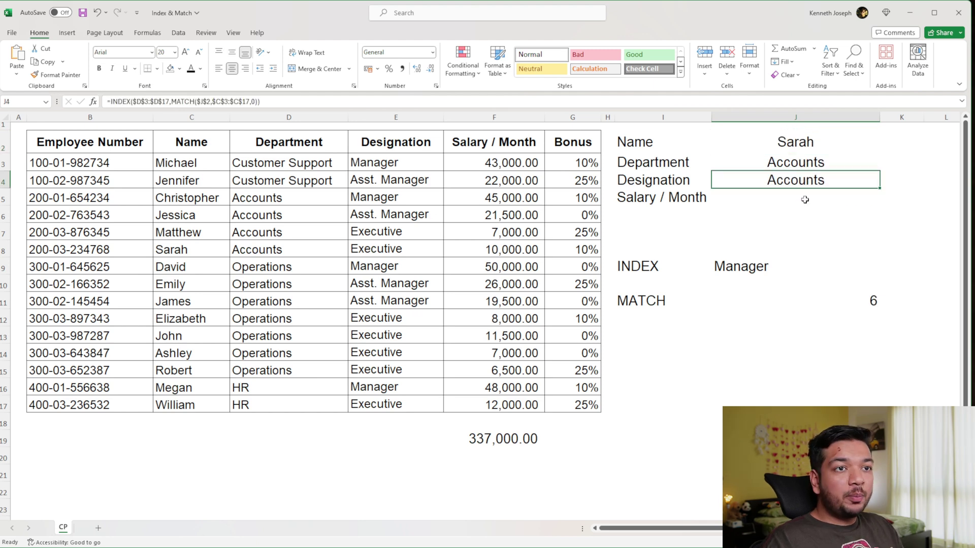
left_click(141, 102)
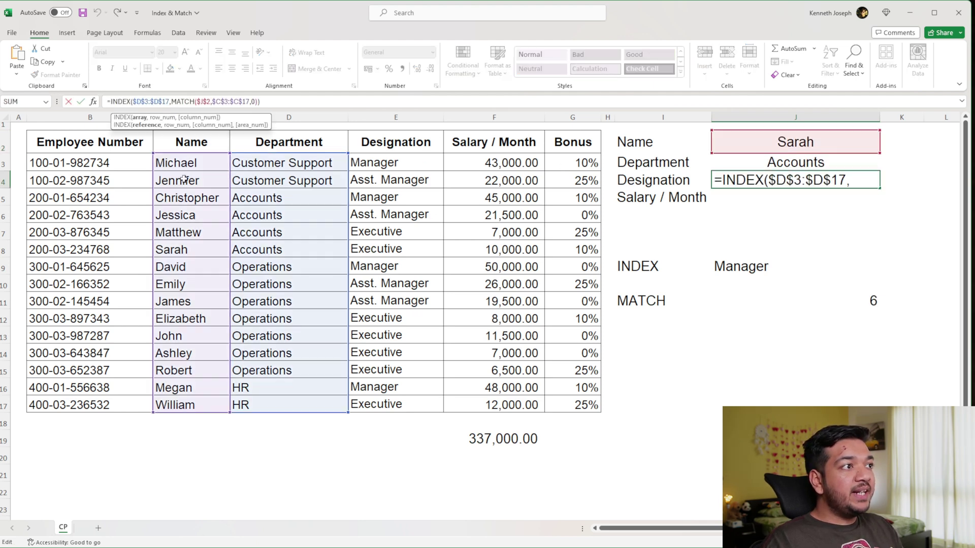
left_click_drag(288, 154, 373, 157)
key("Return")
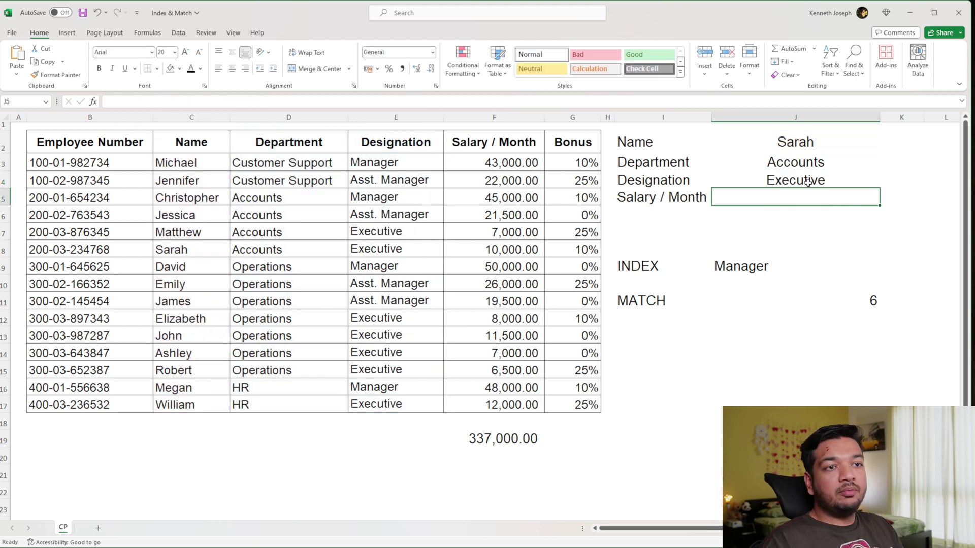
- Choose David and verify Operations and Manager against his row in D9 and E9
left_click(820, 136)
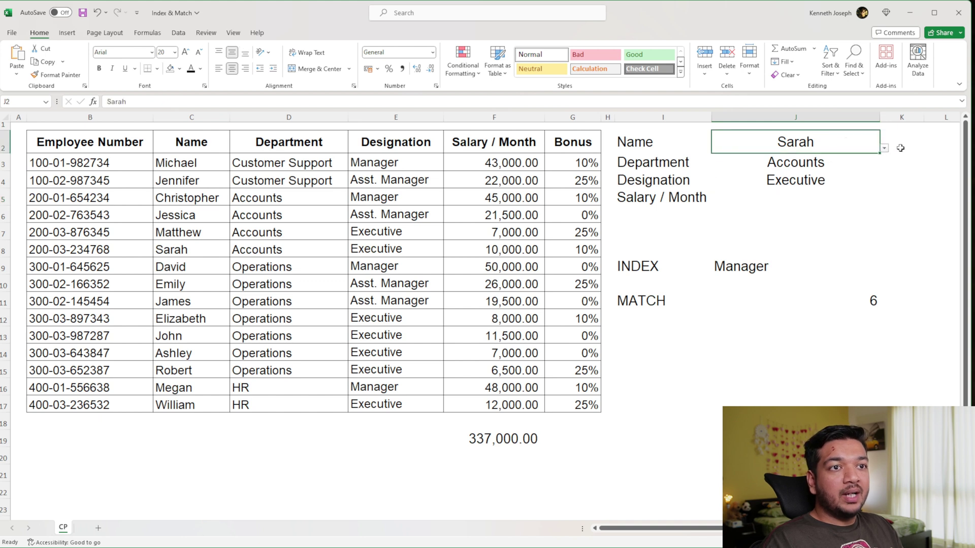
left_click(884, 149)
left_click(829, 210)
left_click(794, 179)
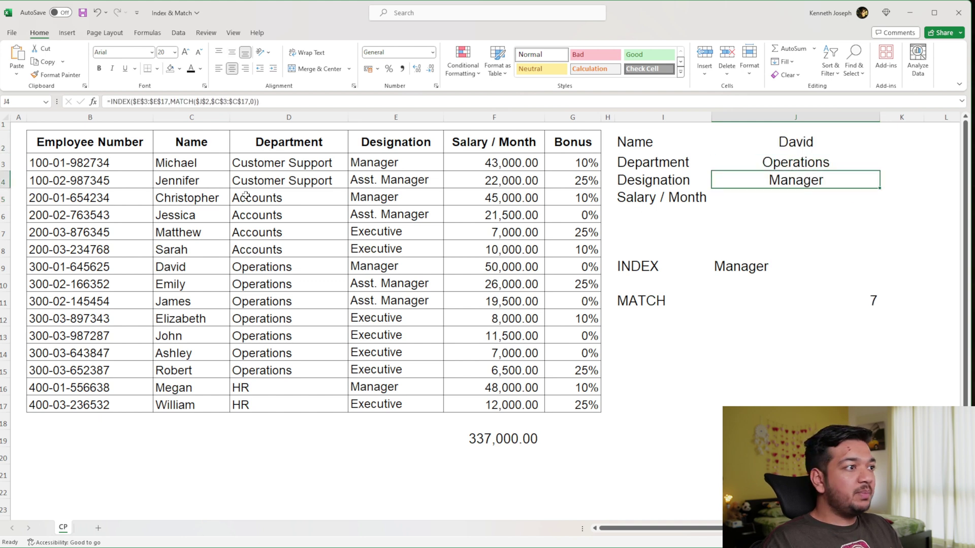
left_click(191, 268)
left_click(273, 264)
left_click(421, 264)
left_click(716, 202)
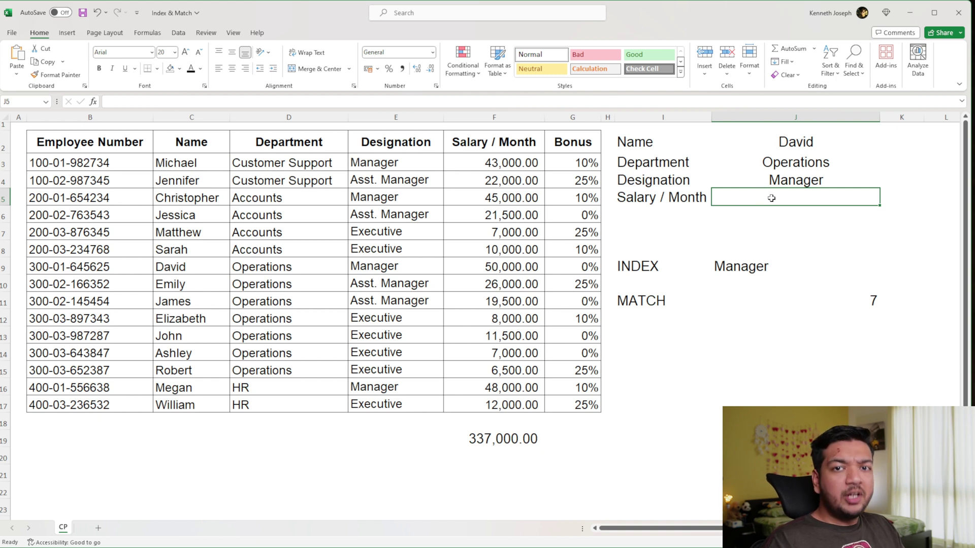
- Choose Bonus from the I5 label dropdown in place of Salary / Month
left_click(697, 201)
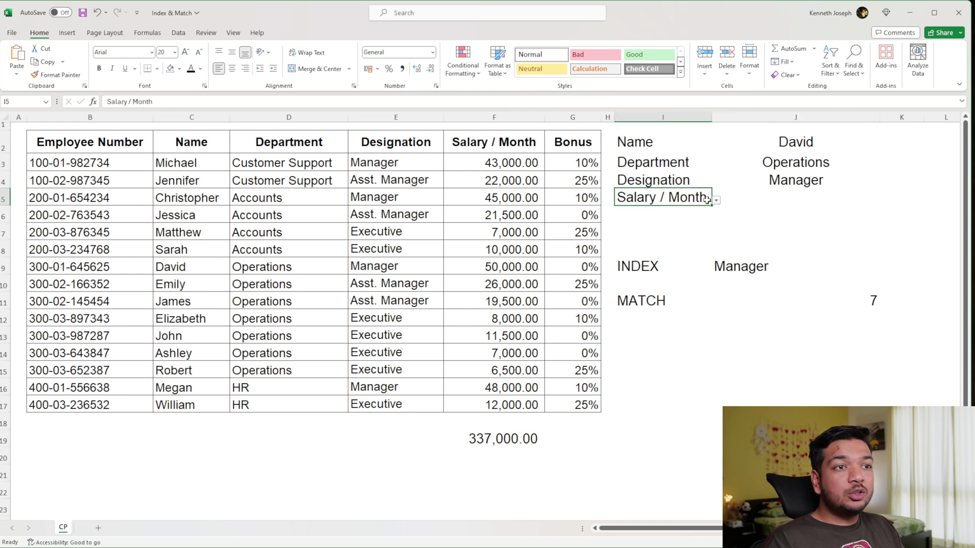
left_click(716, 201)
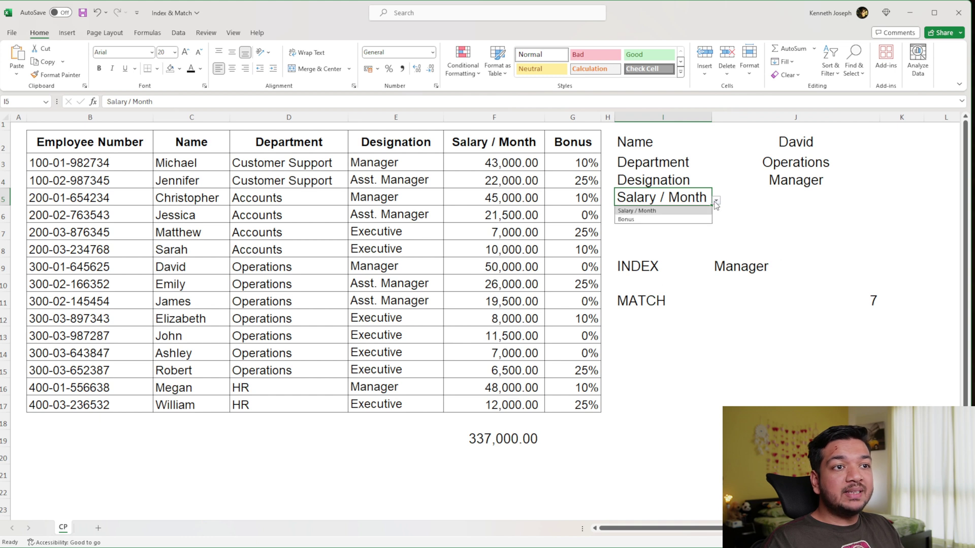
left_click(688, 220)
left_click(778, 198)
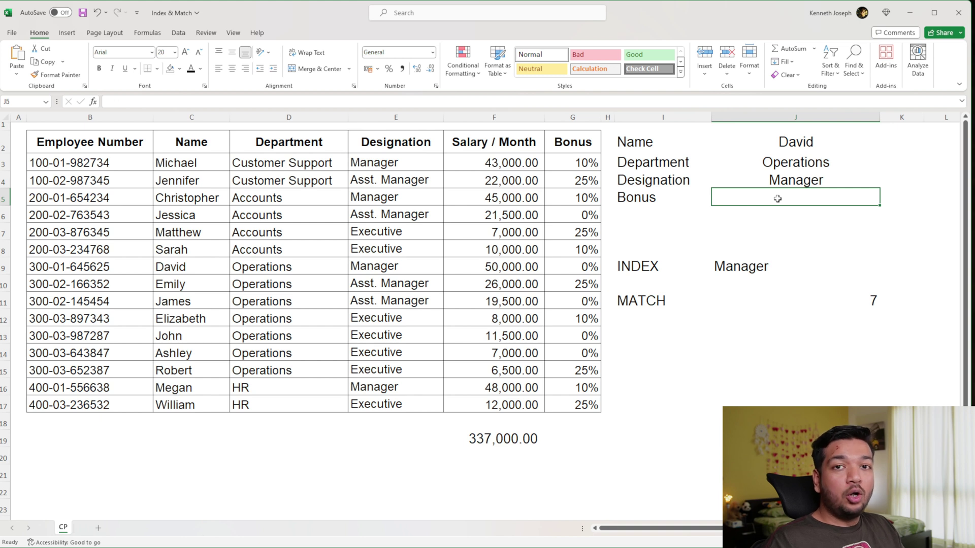
- In J5, begin =INDEX(F3:G17,MATCH(J2,C3:C17,0), to find the chosen name's row
type("=INDEX(")
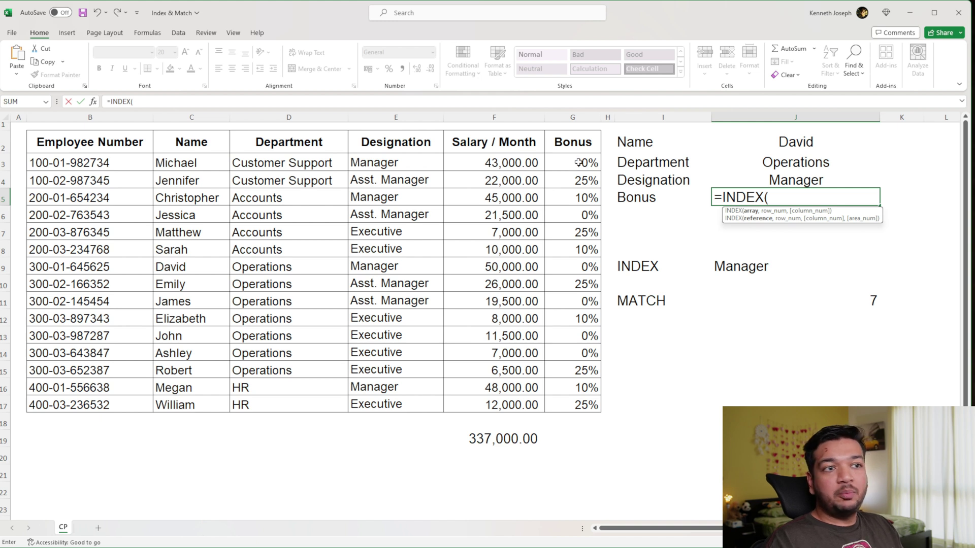
left_click(510, 163)
left_click_drag(510, 162, 561, 404)
type(",")
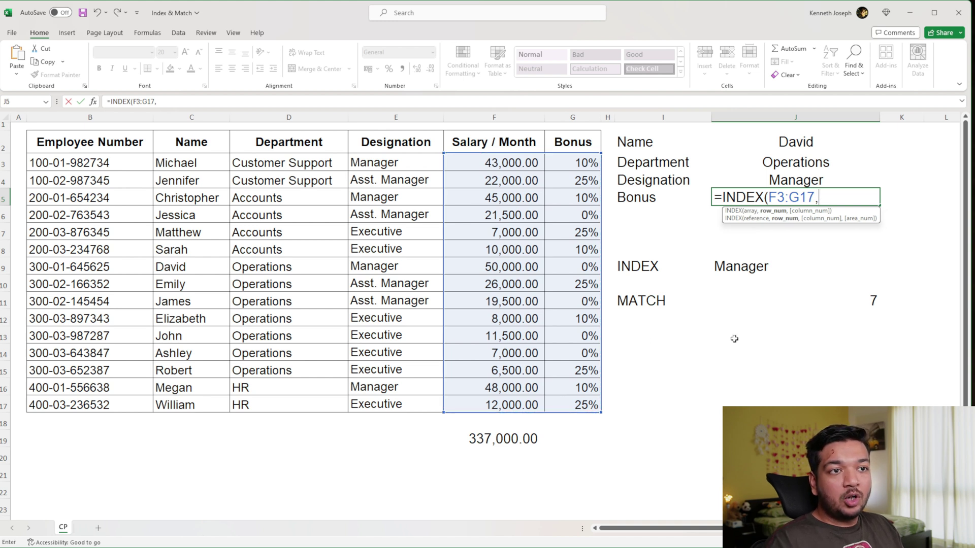
type("mat")
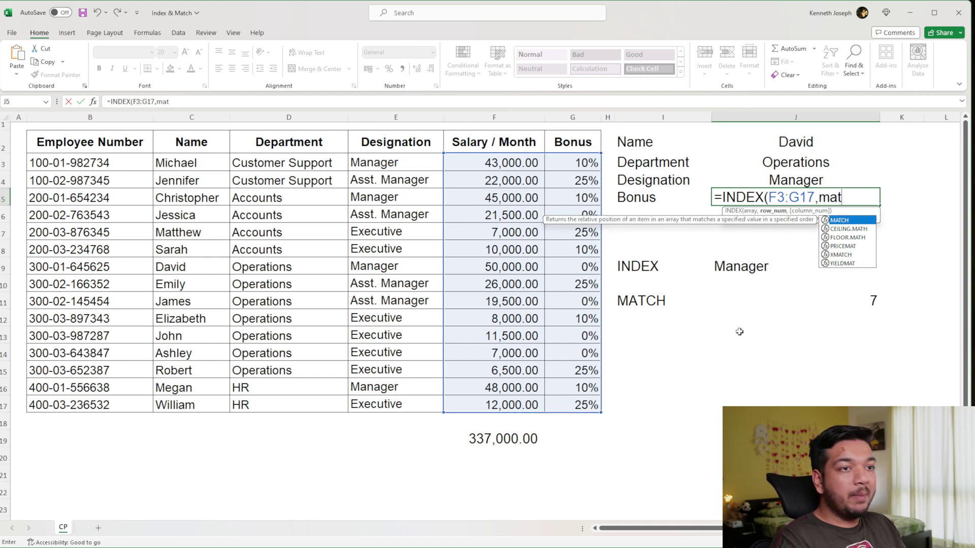
key("Tab")
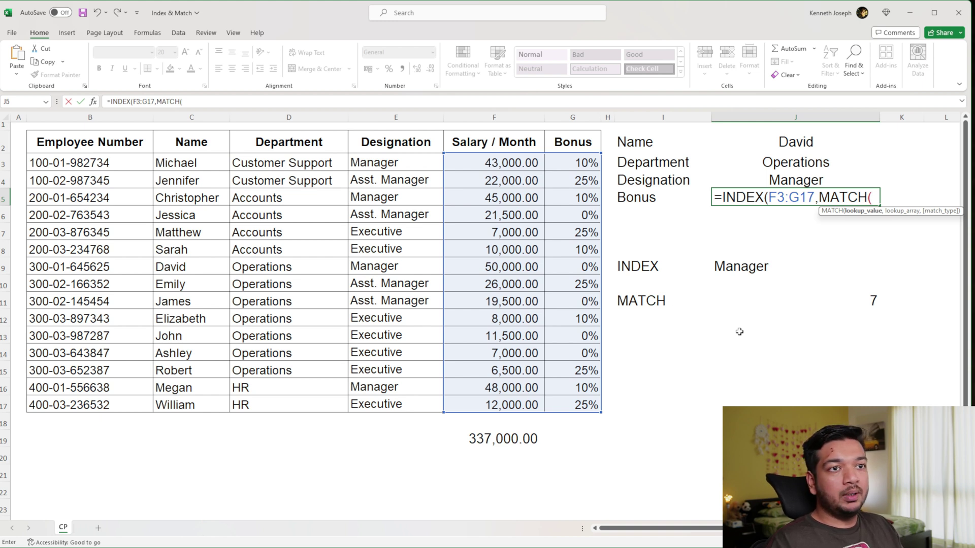
left_click(790, 140)
type(",")
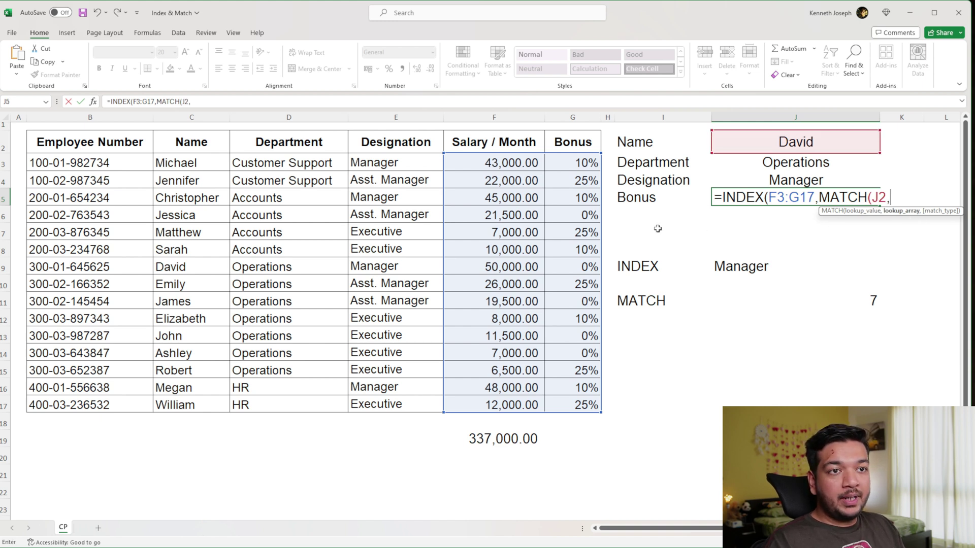
left_click_drag(198, 162, 187, 405)
type(",0")
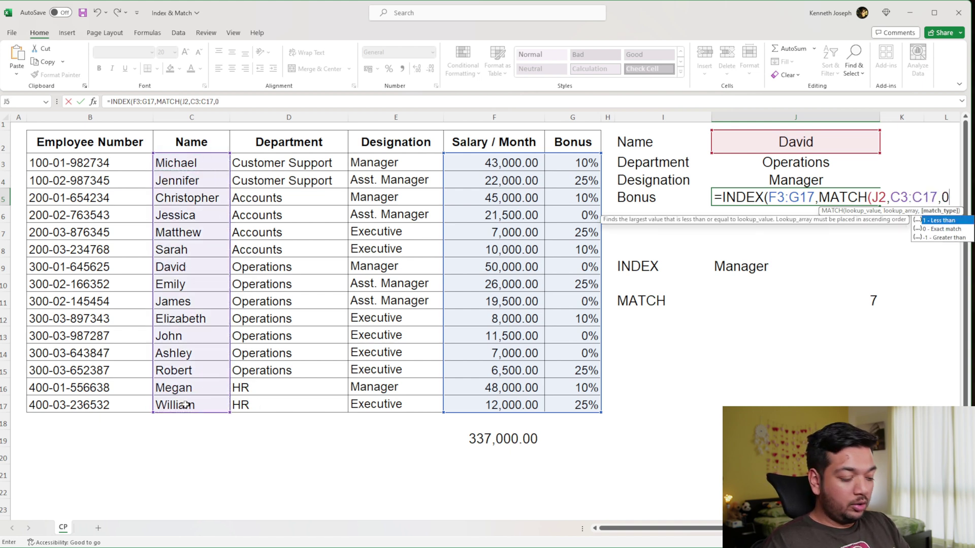
type(")")
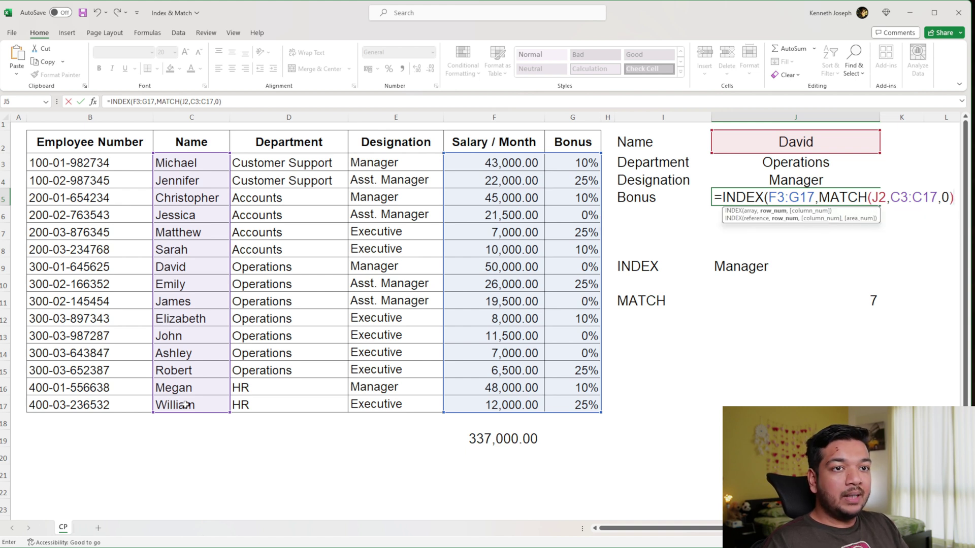
type(",")
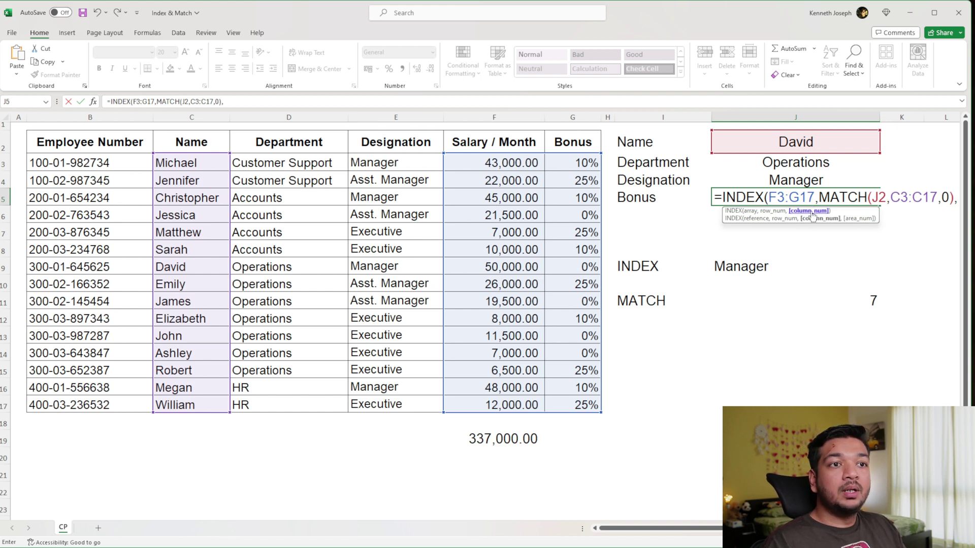
- Add the column lookup MATCH(I5,F2:G2,0) and close J5's INDEX formula
type("ma")
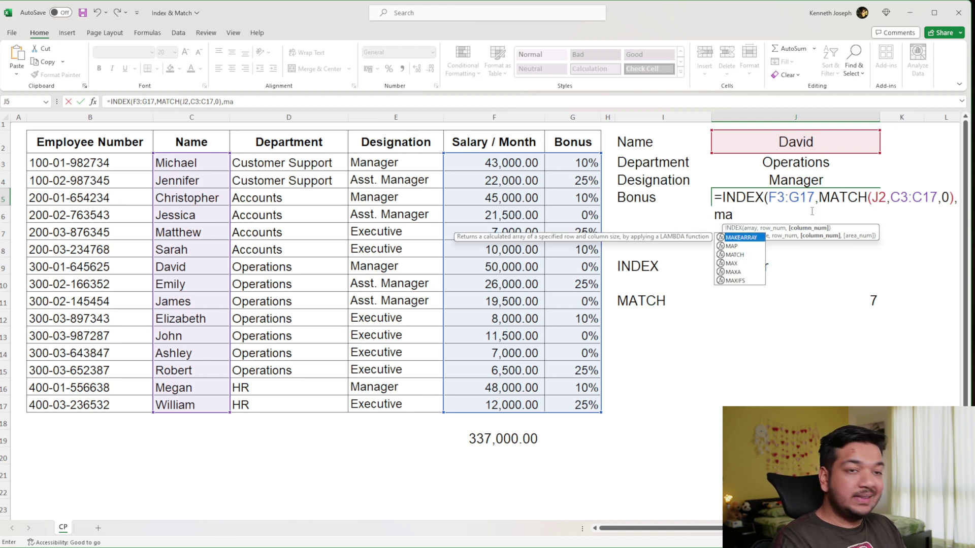
type("t")
key("Tab")
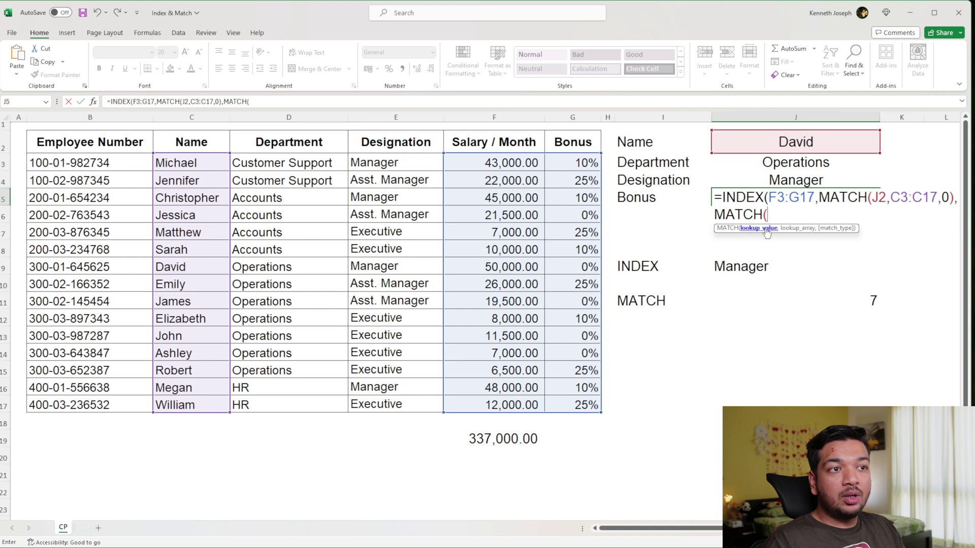
left_click(657, 200)
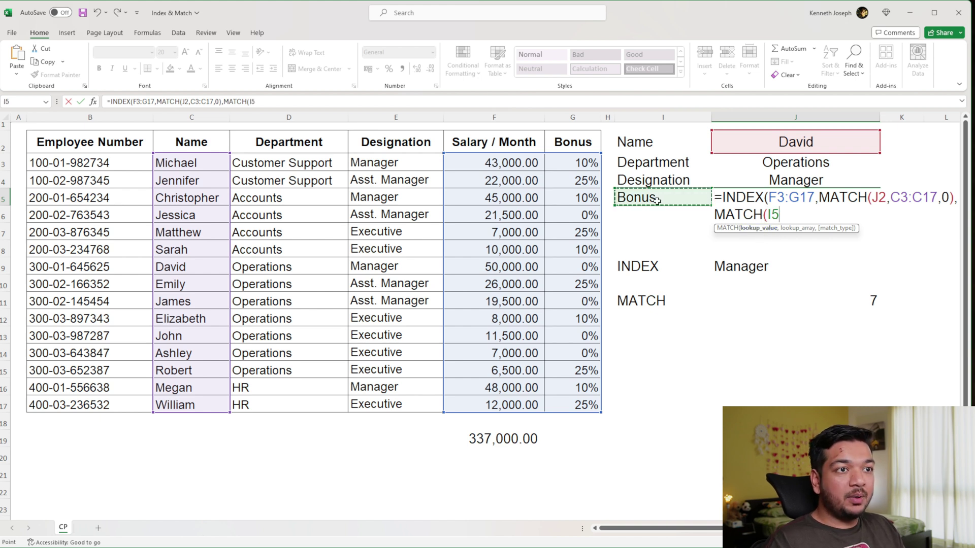
type(",")
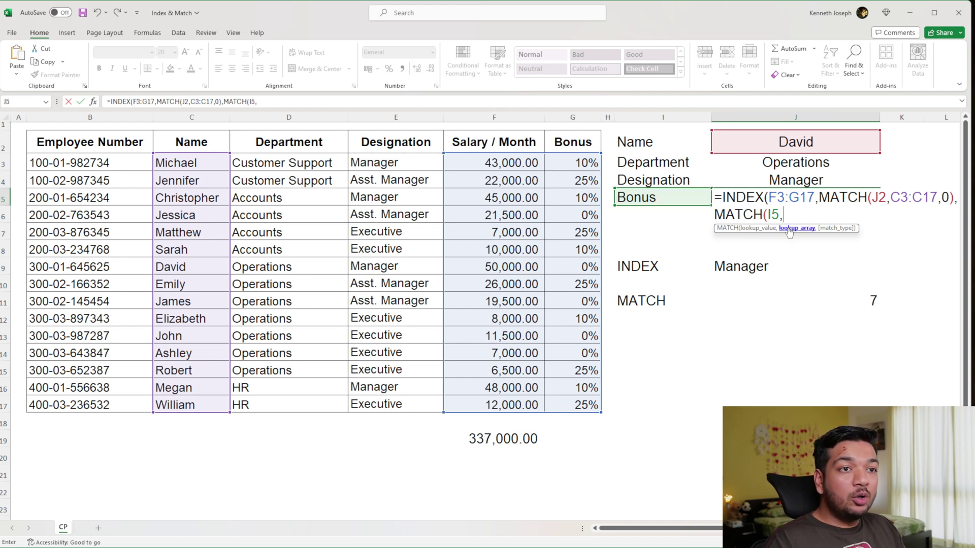
left_click_drag(503, 142, 575, 146)
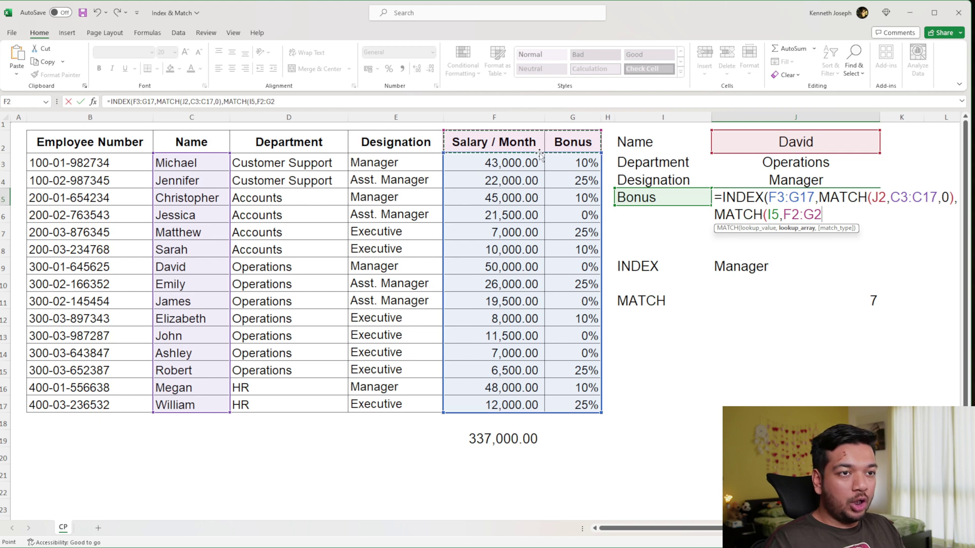
type(",0")
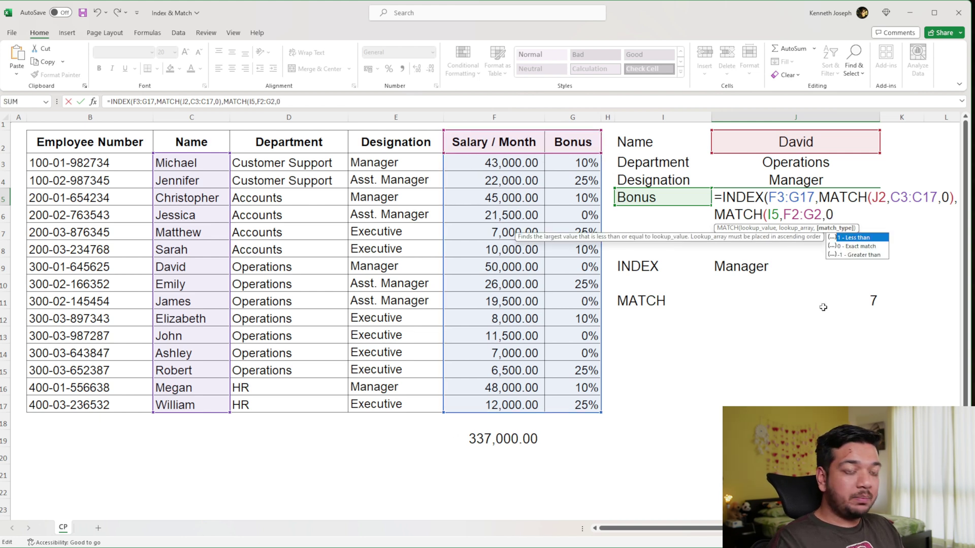
type(")")
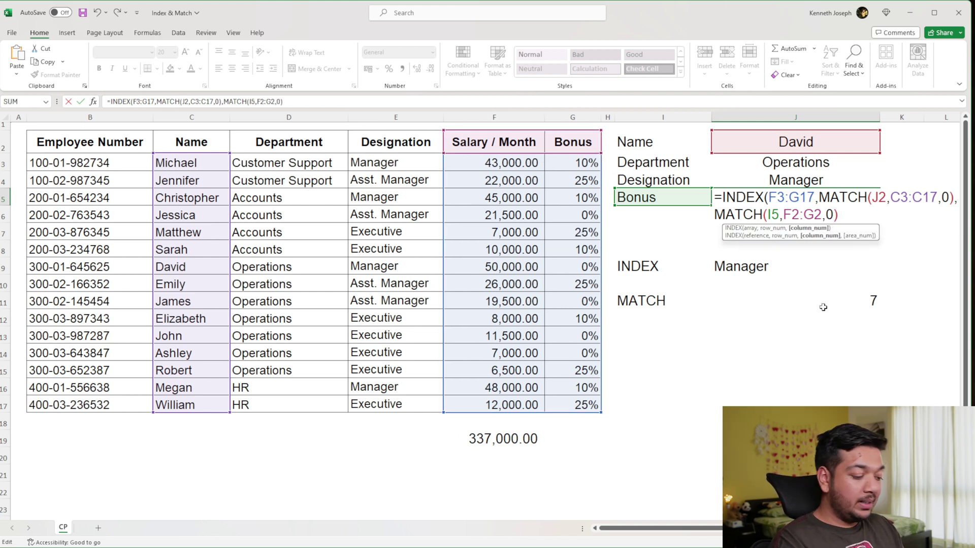
type(")")
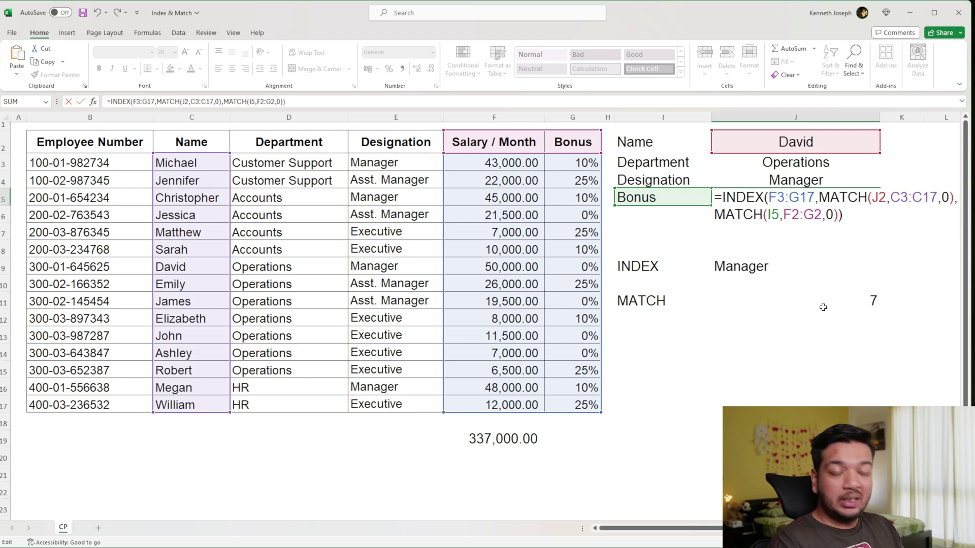
- Commit J5's formula and test it with Michael, comparing against his 10% bonus in G3
key("Return")
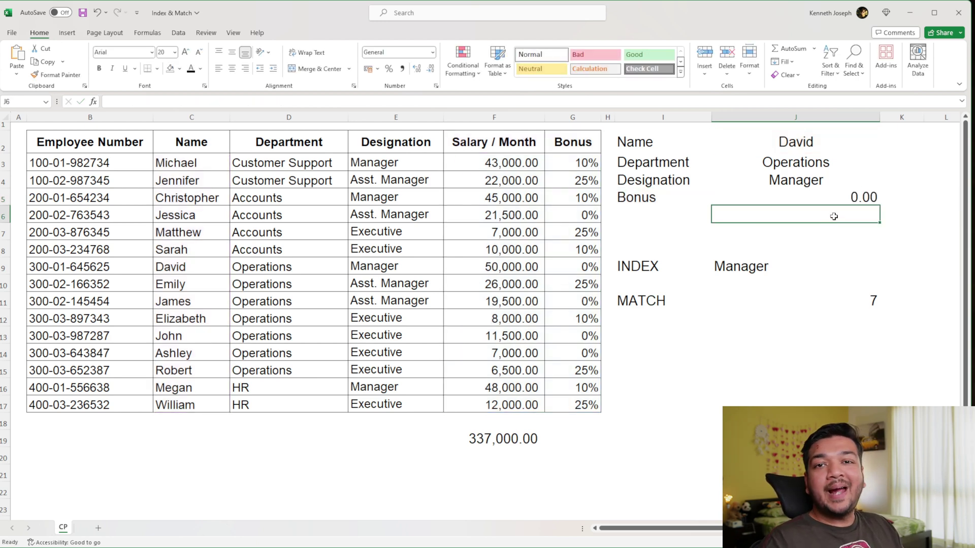
left_click(813, 193)
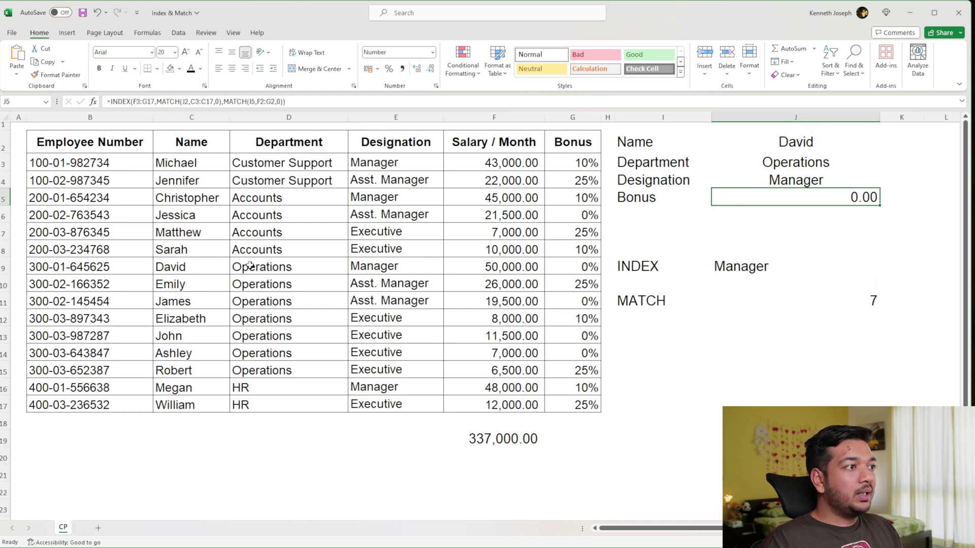
left_click_drag(193, 270, 588, 268)
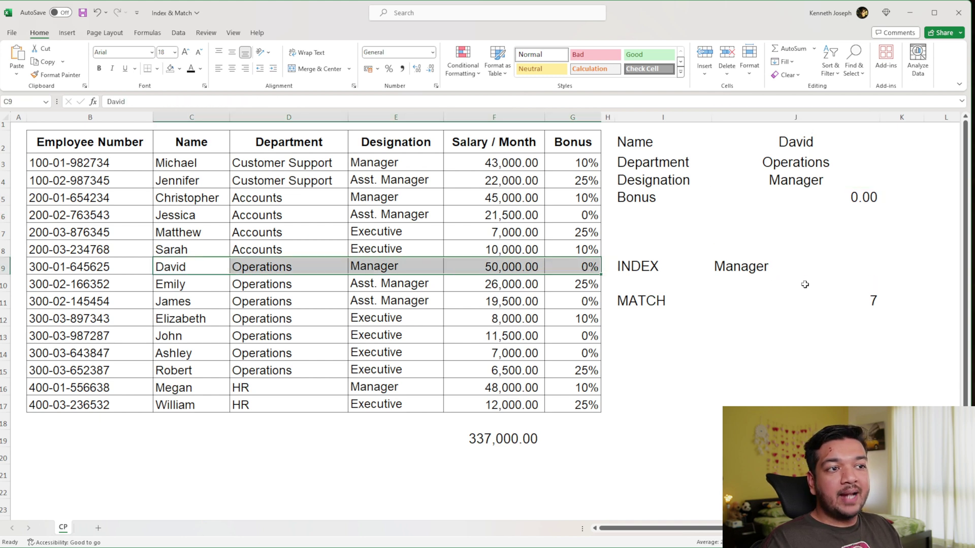
left_click(796, 142)
left_click(884, 148)
left_click(838, 161)
key("Down")
left_click(862, 202)
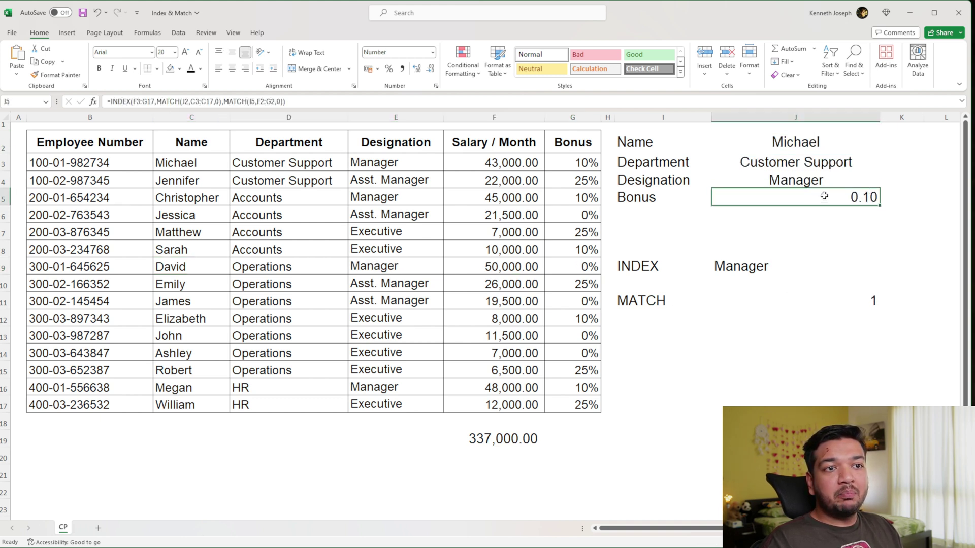
left_click(585, 162)
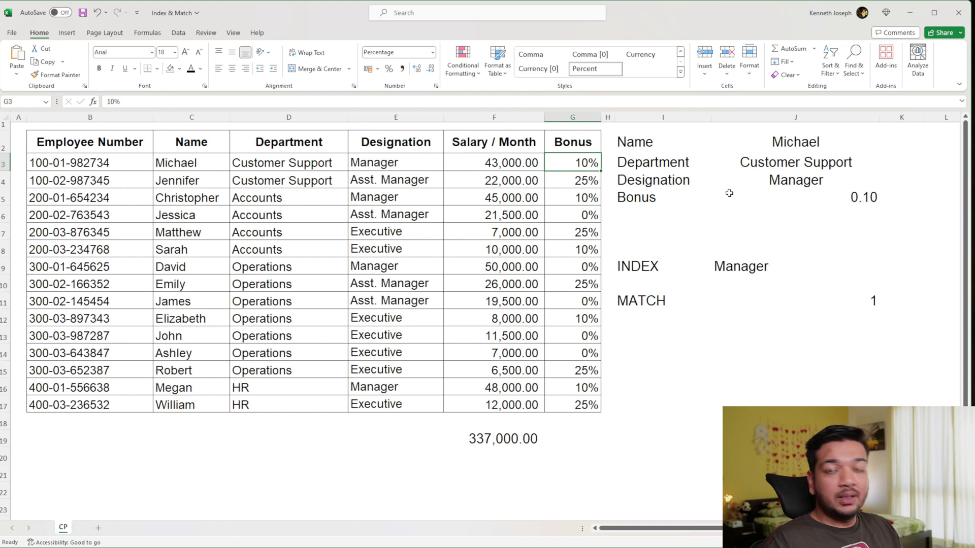
- Switch I5 to Salary / Month and pick David in J2, showing his 50000.00 salary
left_click(684, 202)
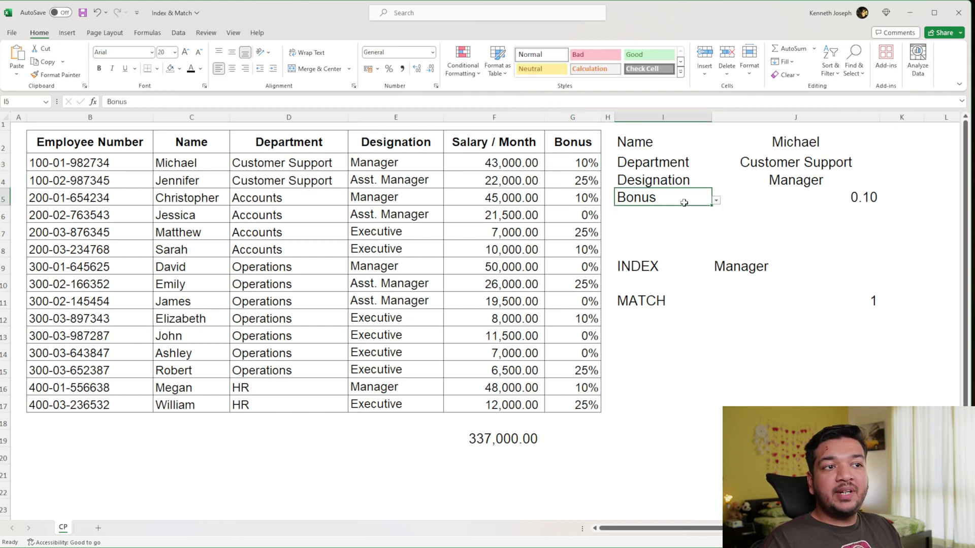
left_click(717, 201)
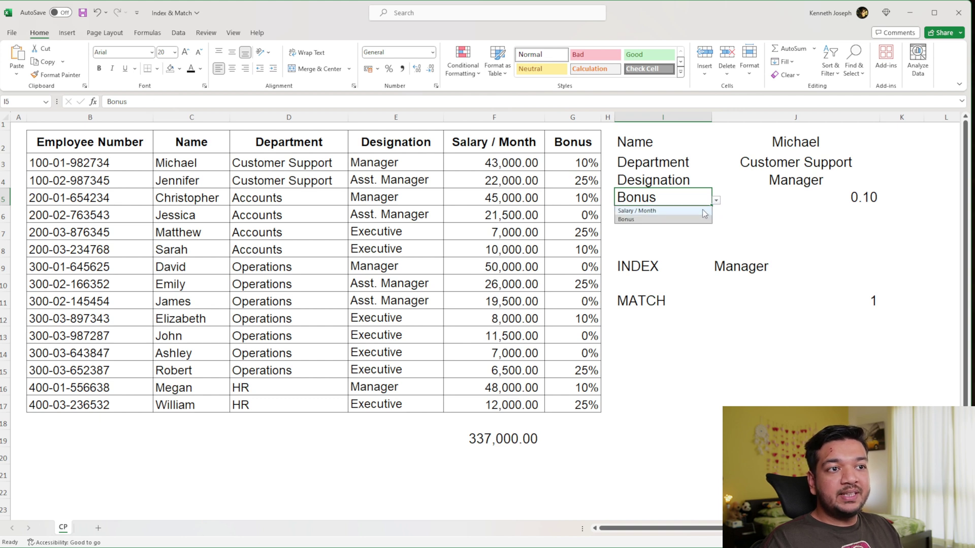
left_click(702, 210)
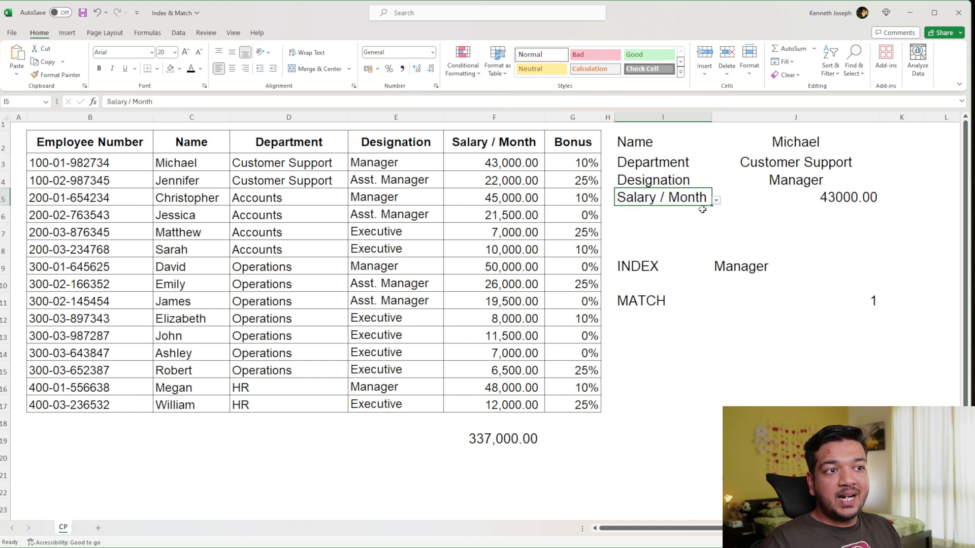
left_click(857, 198)
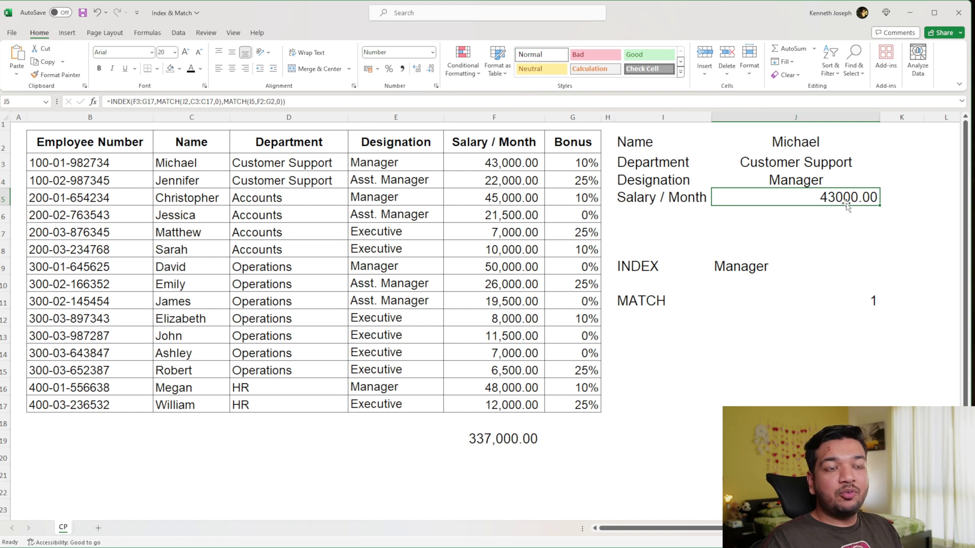
left_click(832, 145)
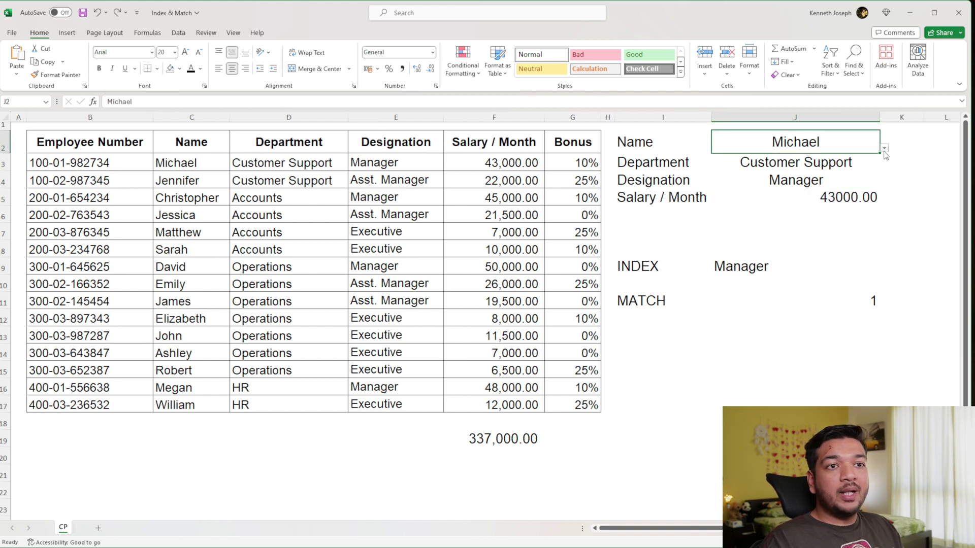
left_click(885, 147)
left_click(819, 210)
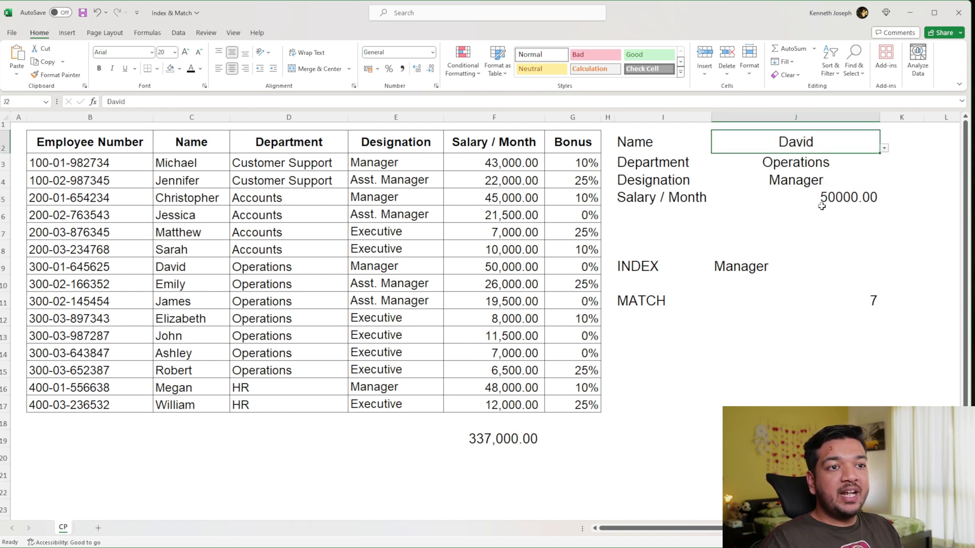
left_click(822, 197)
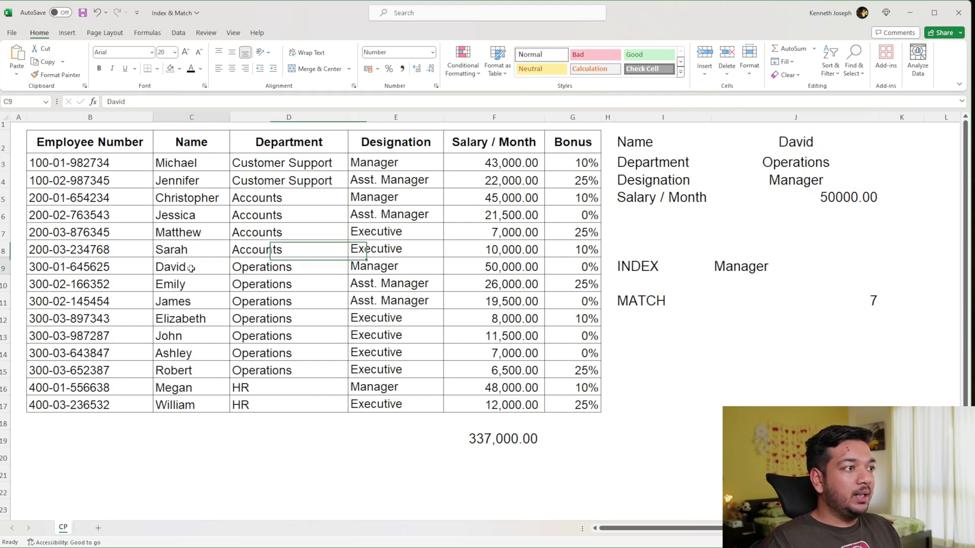